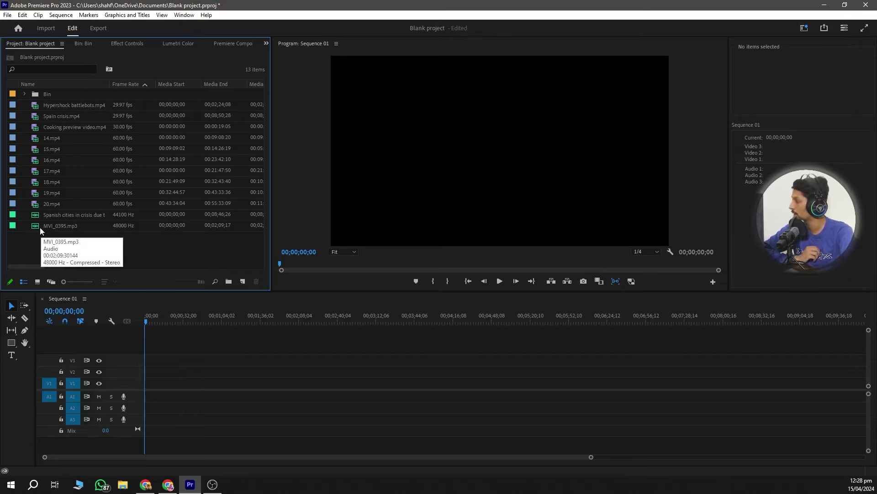
# Place MVI_0395.mp3 on A2 and add a new Adjustment Layer stretched along V2
pyautogui.moveTo(39, 226); pyautogui.dragTo(168, 406)
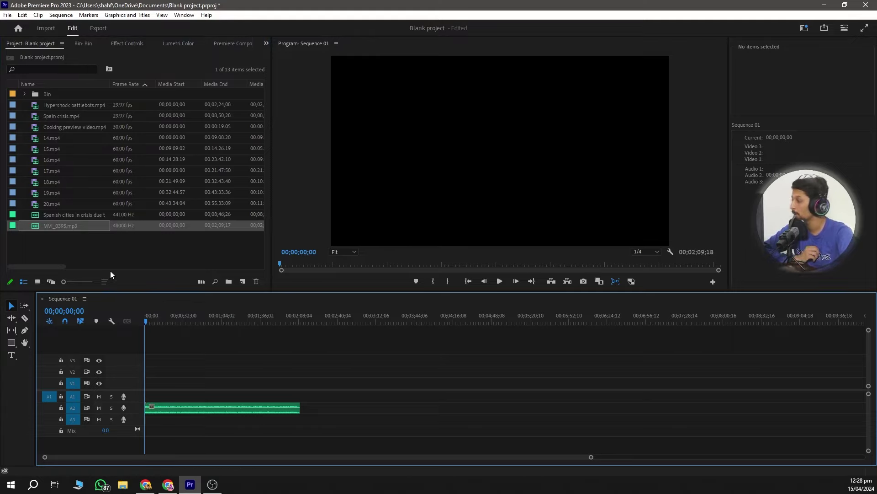
pyautogui.click(244, 281)
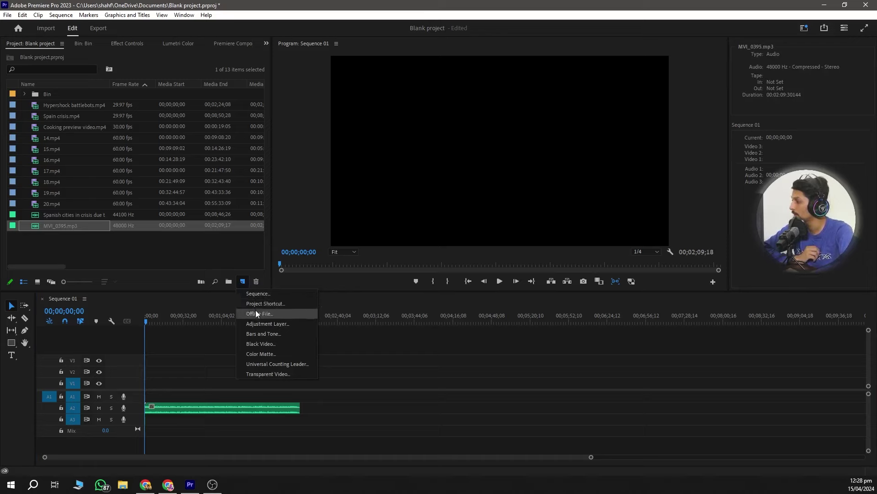
pyautogui.click(258, 323)
pyautogui.press('Return')
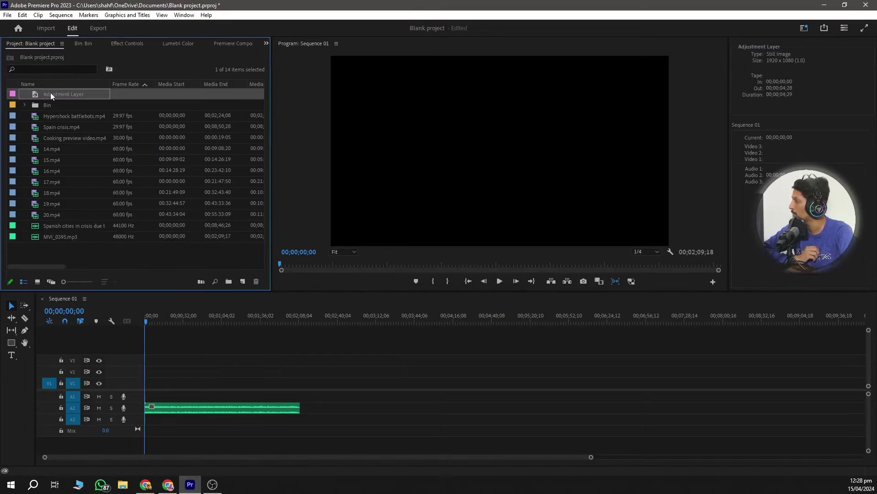
pyautogui.moveTo(35, 95)
pyautogui.mouseDown()
pyautogui.moveTo(151, 372)
pyautogui.moveTo(260, 368)
pyautogui.mouseUp()
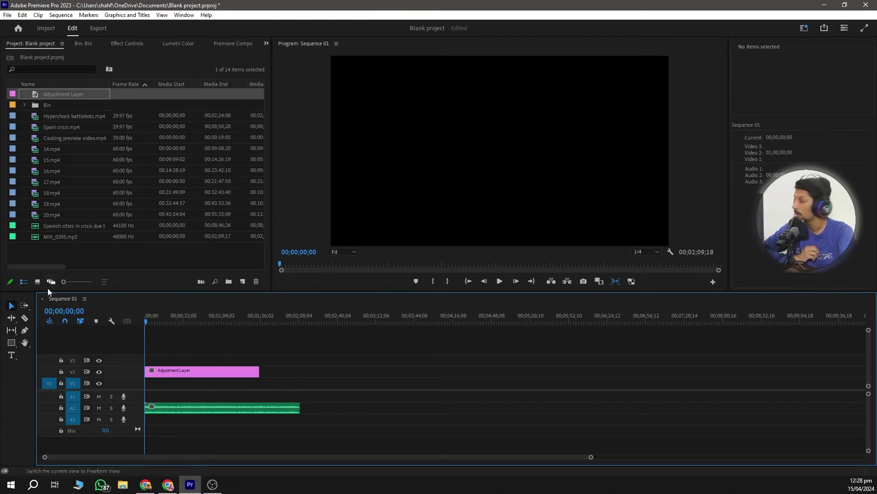
# Add Spain crisis.mp4 to V1 and preview the footage around 22 seconds
pyautogui.click(56, 128)
pyautogui.moveTo(33, 130); pyautogui.dragTo(176, 383)
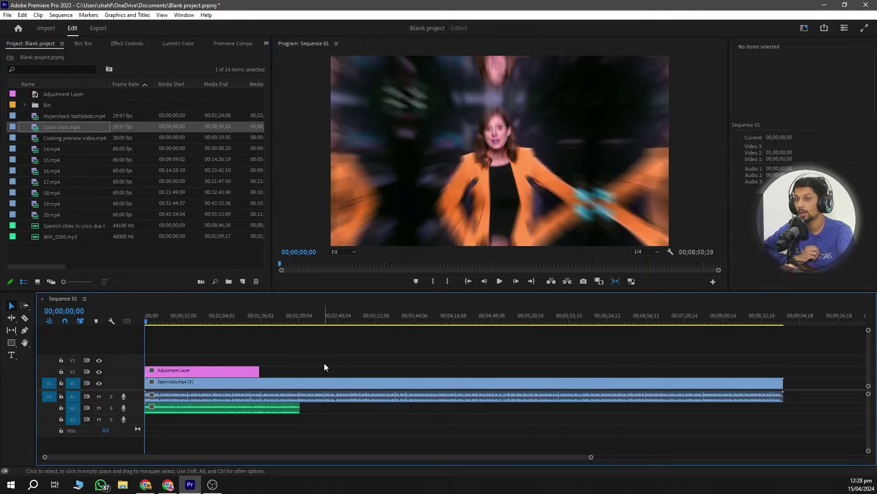
pyautogui.moveTo(154, 320); pyautogui.dragTo(173, 320)
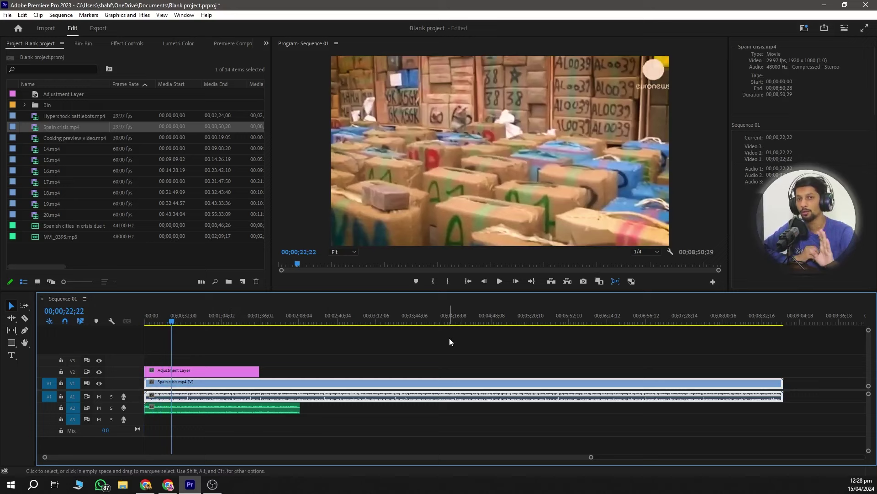
pyautogui.click(340, 419)
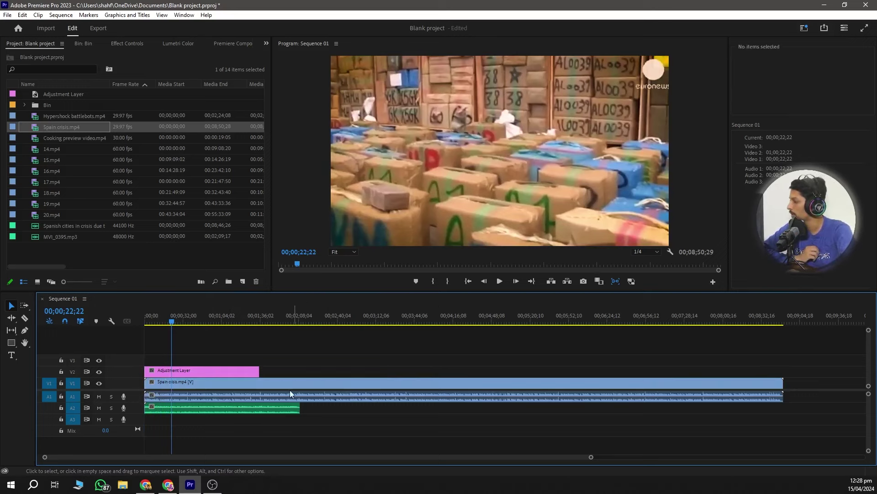
pyautogui.click(216, 381)
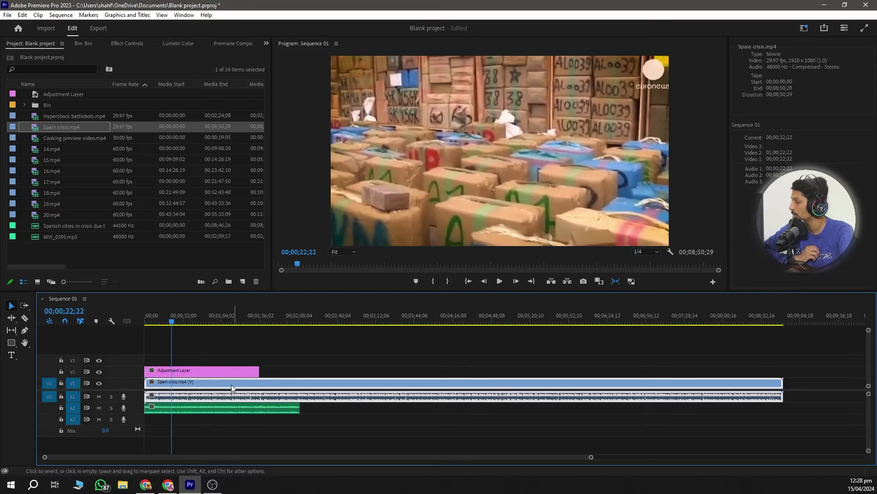
pyautogui.click(215, 371)
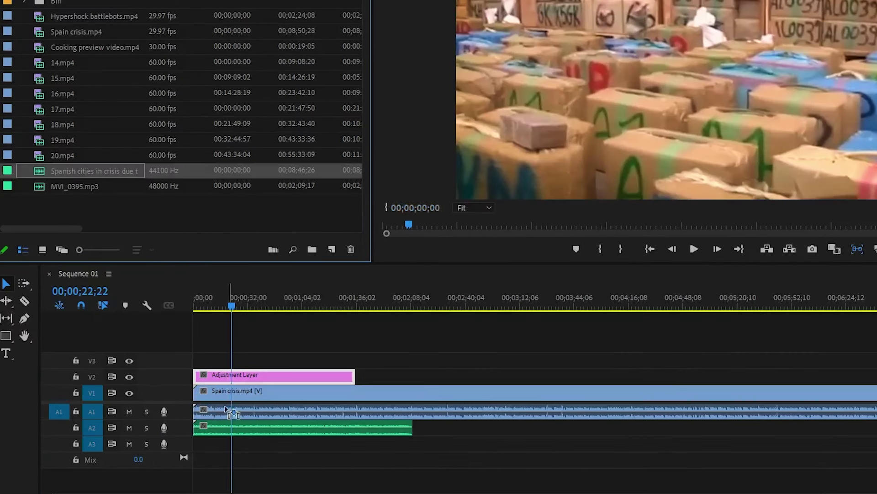
# Add the Spanish cities audio to A3 and label the MVI_0395.mp3 clip Brown
pyautogui.moveTo(43, 173); pyautogui.dragTo(201, 443)
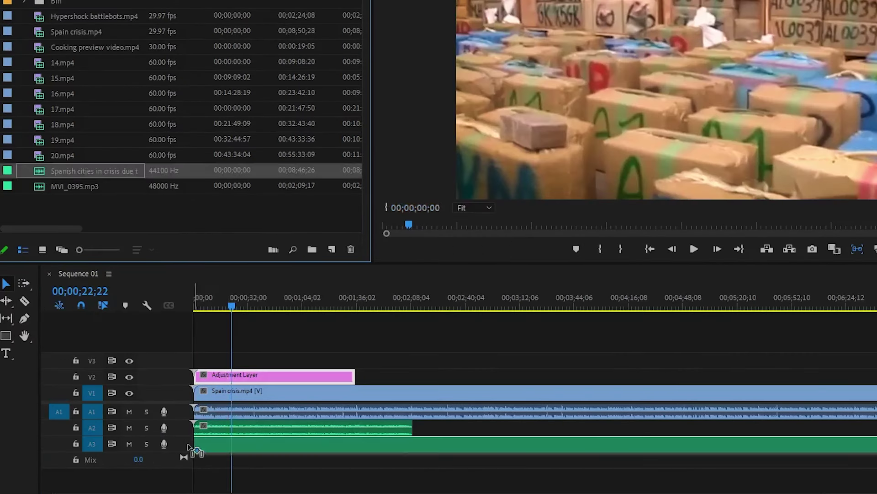
pyautogui.click(379, 360)
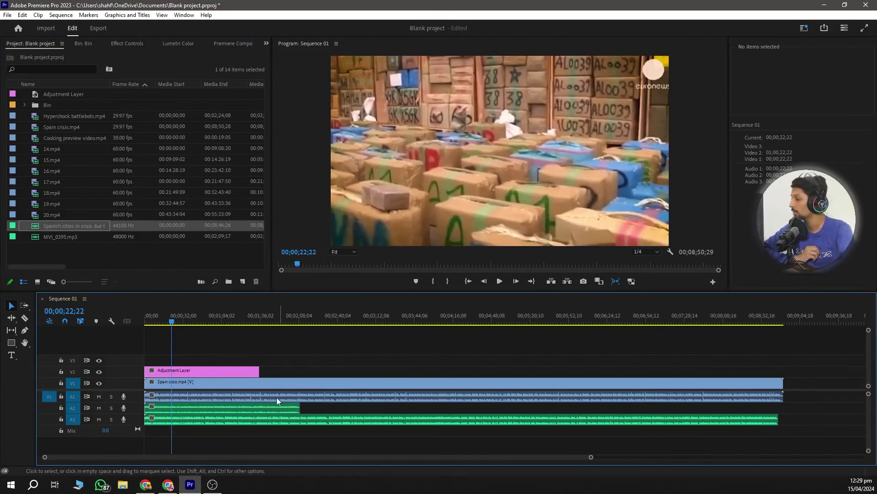
pyautogui.rightClick(268, 410)
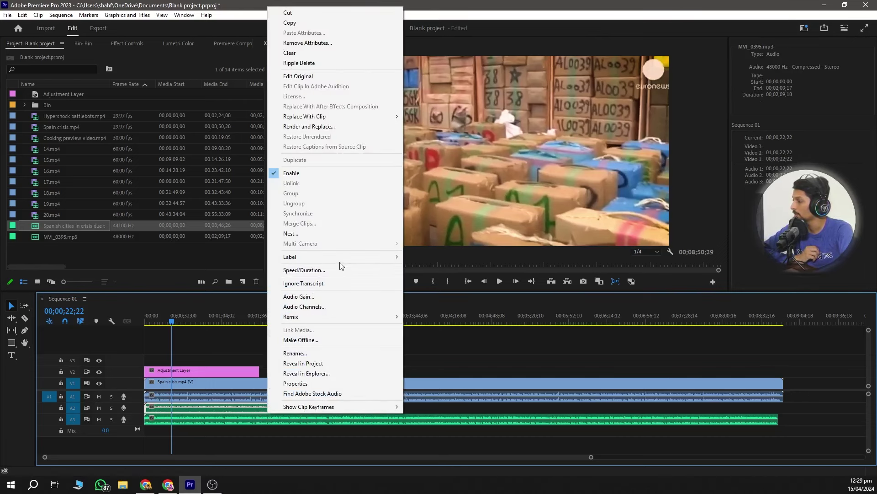
pyautogui.moveTo(338, 256)
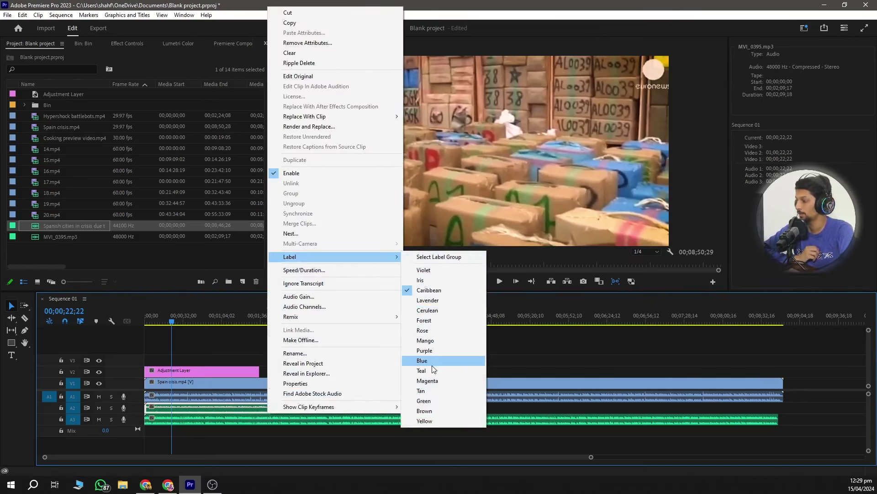
pyautogui.click(432, 409)
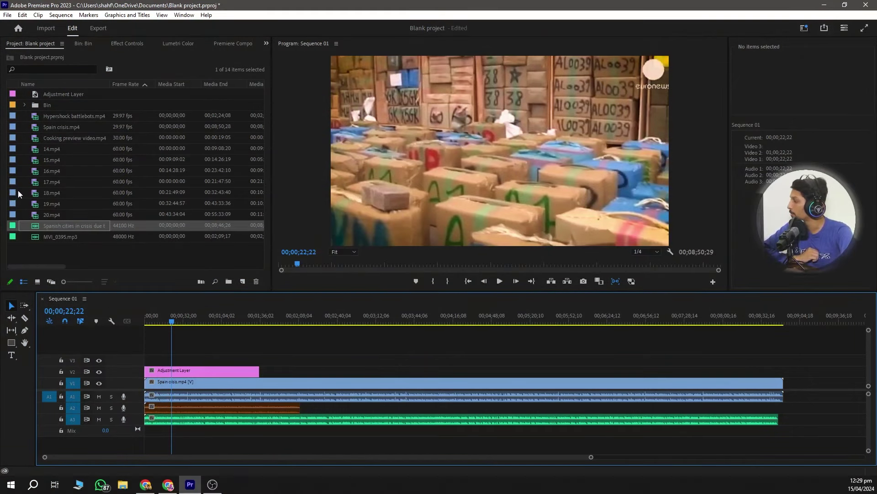
# Label the Bin's three video clips Tan and place prep_vid_1.mp4 on V2
pyautogui.click(37, 136)
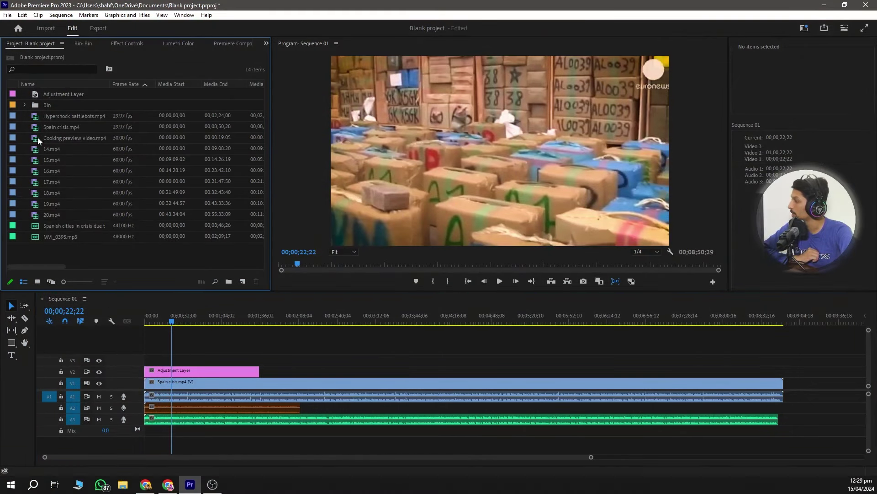
pyautogui.moveTo(93, 169)
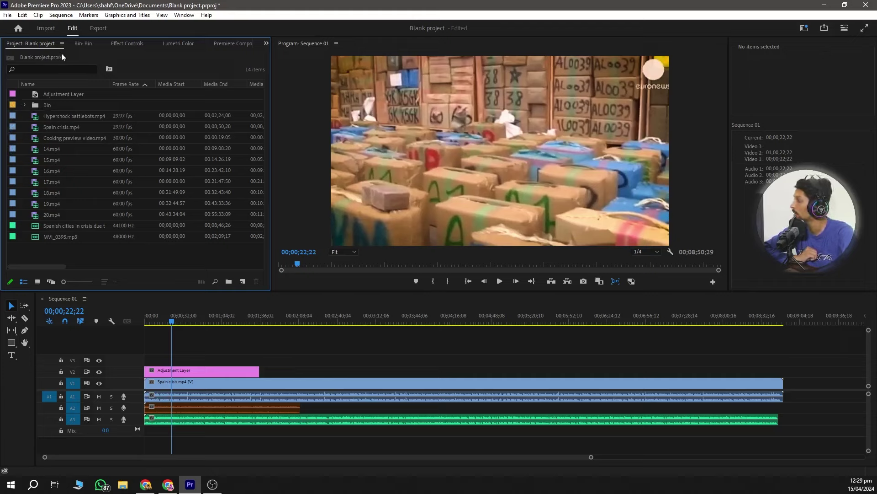
pyautogui.doubleClick(45, 106)
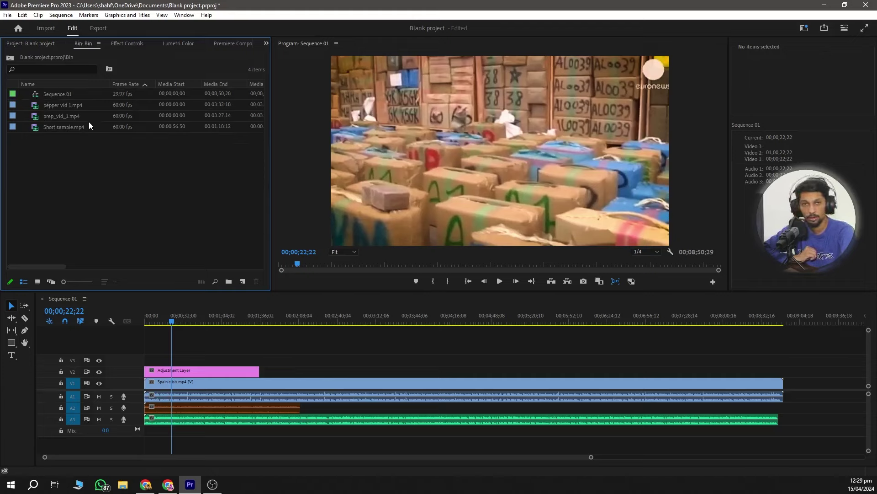
pyautogui.moveTo(89, 124); pyautogui.dragTo(75, 120)
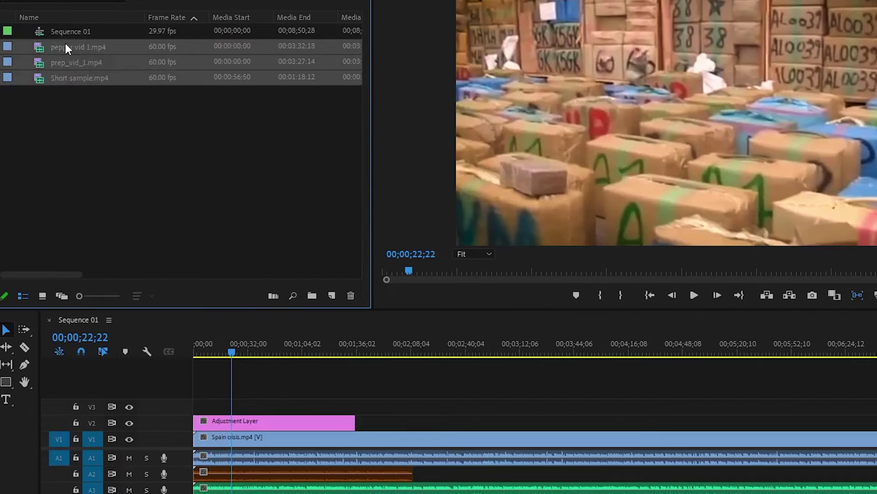
pyautogui.rightClick(53, 103)
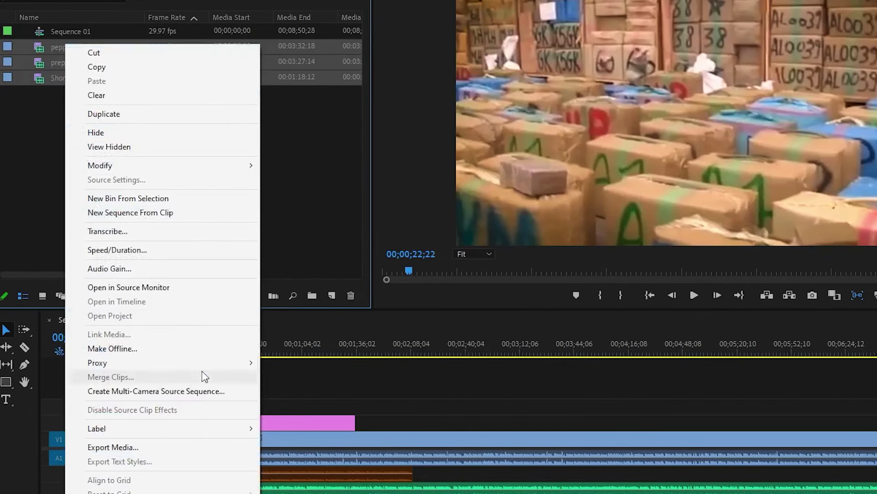
pyautogui.moveTo(209, 427)
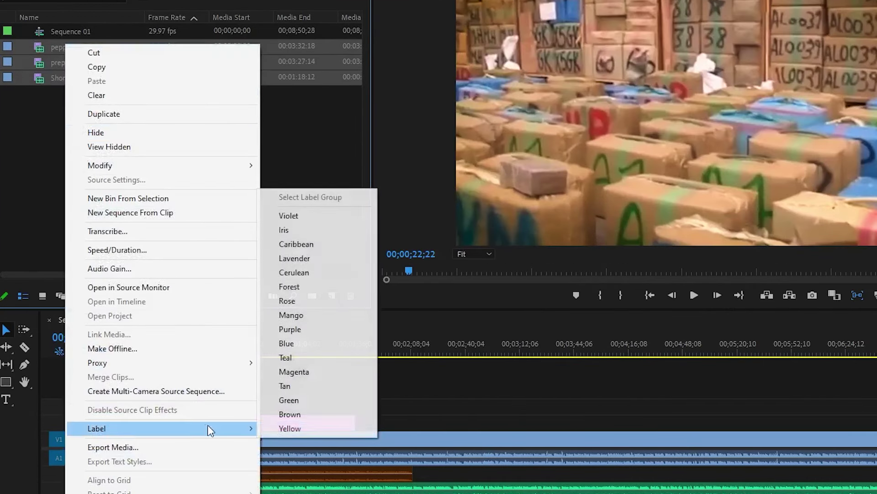
pyautogui.click(314, 386)
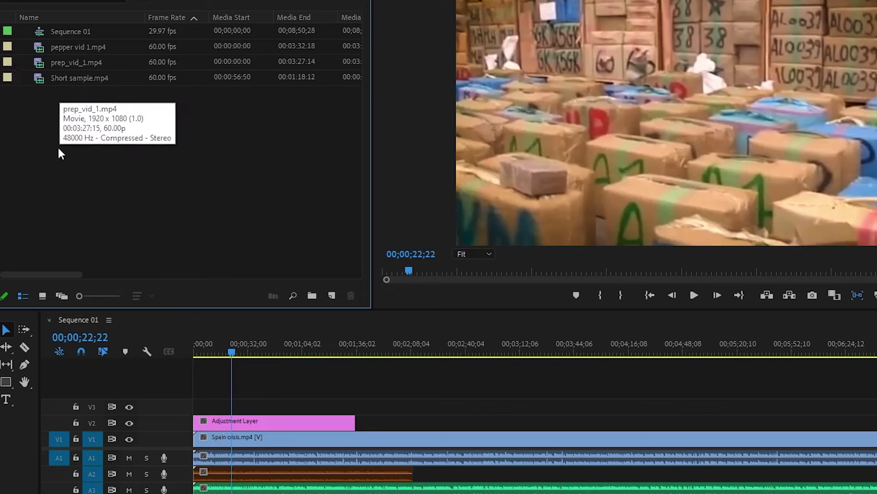
pyautogui.moveTo(43, 63); pyautogui.dragTo(334, 370)
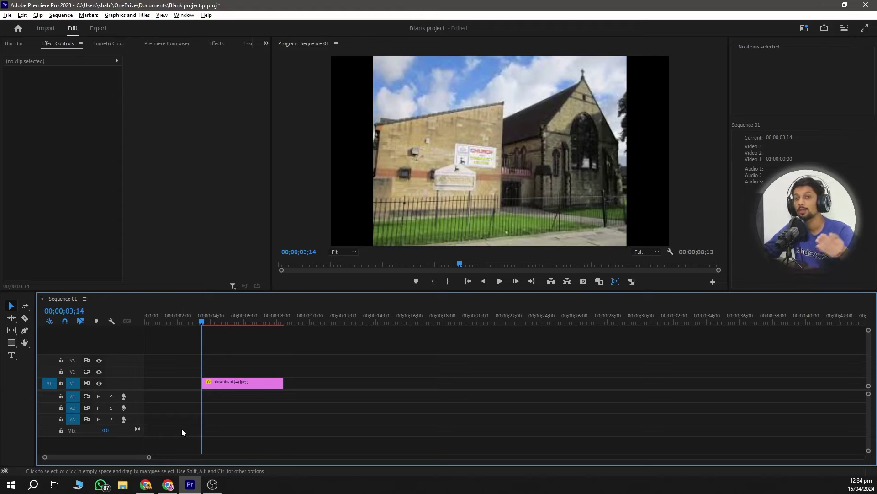
# Search Effects for 'camera blur' and apply Camera Blur to the church photo clip
pyautogui.click(213, 383)
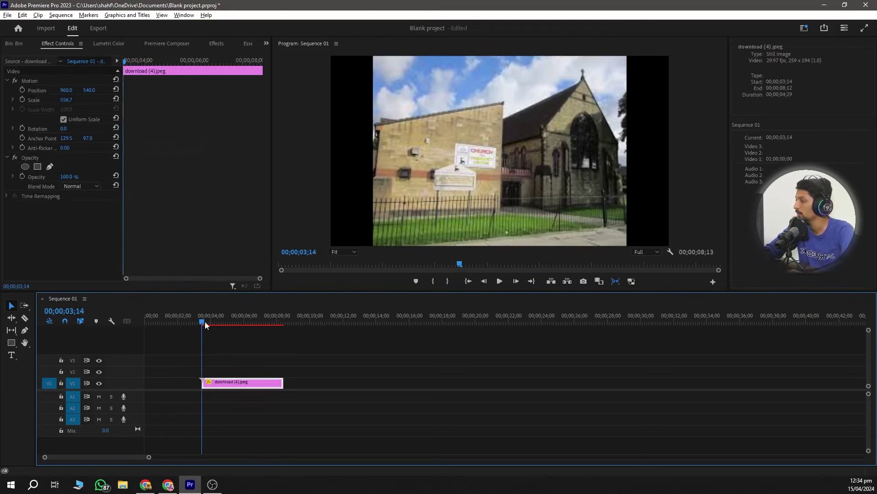
pyautogui.moveTo(205, 325); pyautogui.dragTo(223, 325)
pyautogui.click(248, 382)
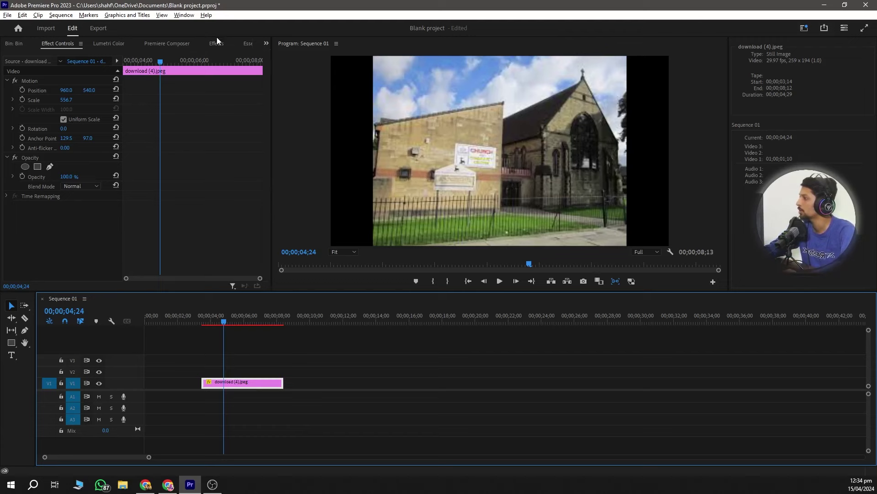
pyautogui.click(217, 42)
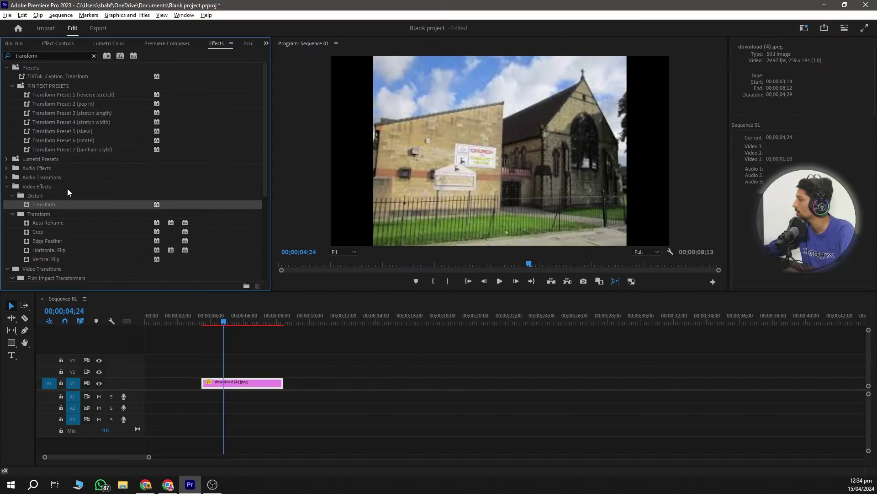
pyautogui.doubleClick(44, 54)
pyautogui.write('camera blur')
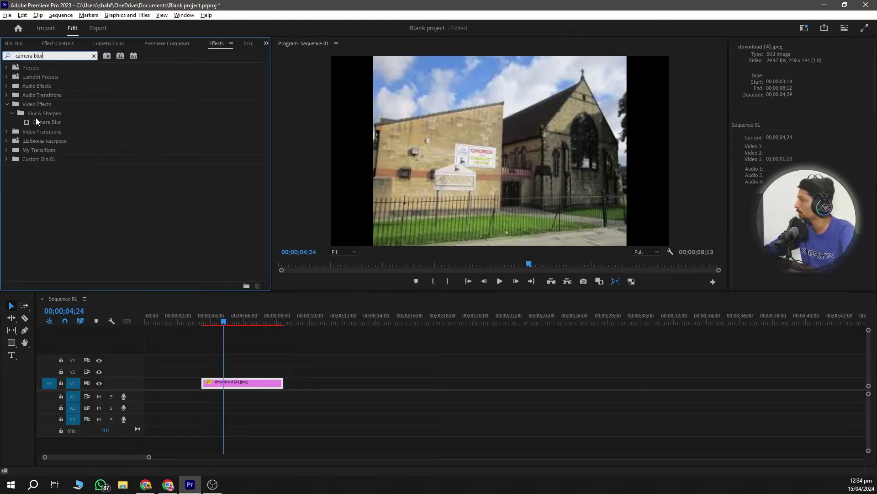
pyautogui.moveTo(34, 121)
pyautogui.mouseDown()
pyautogui.moveTo(220, 266)
pyautogui.moveTo(231, 387)
pyautogui.mouseUp()
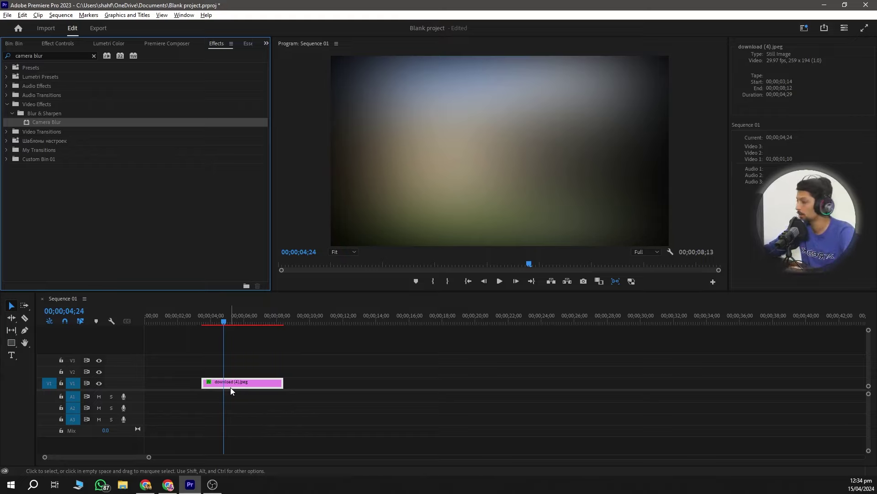
# Undo the Camera Blur on the church photo and check its Effect Controls
pyautogui.click(245, 382)
pyautogui.hotkey('ctrl', 'z')
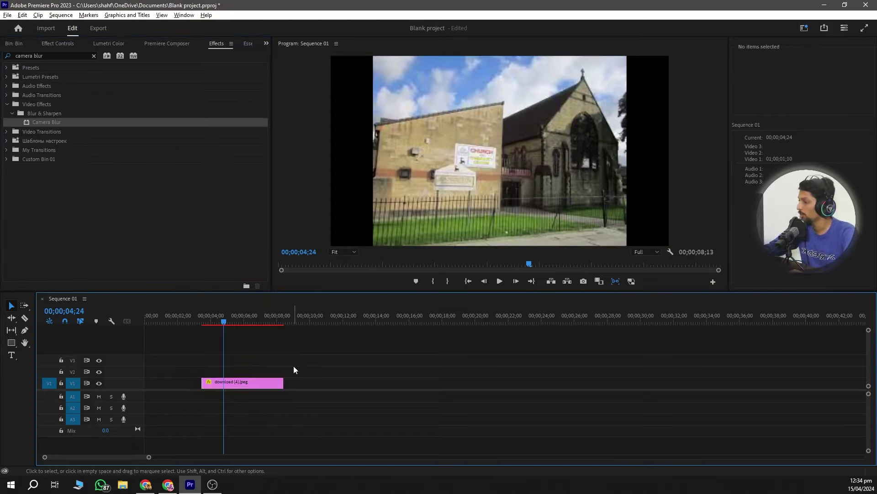
pyautogui.click(72, 44)
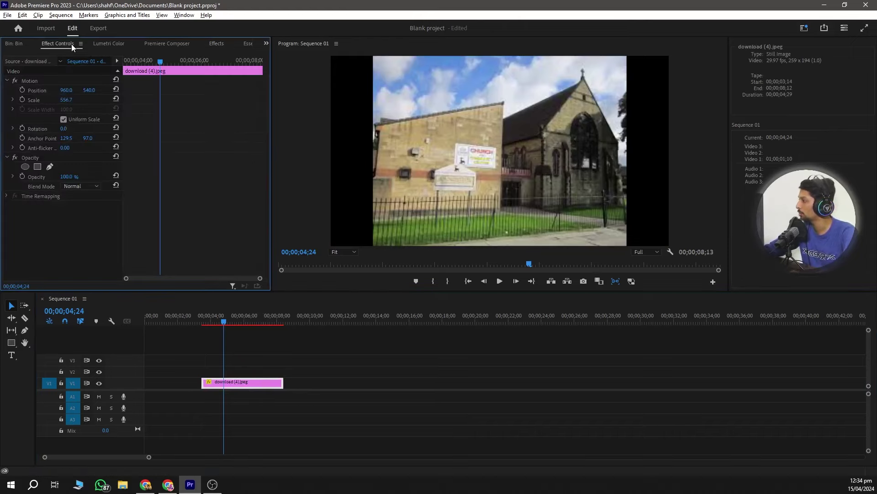
pyautogui.click(217, 44)
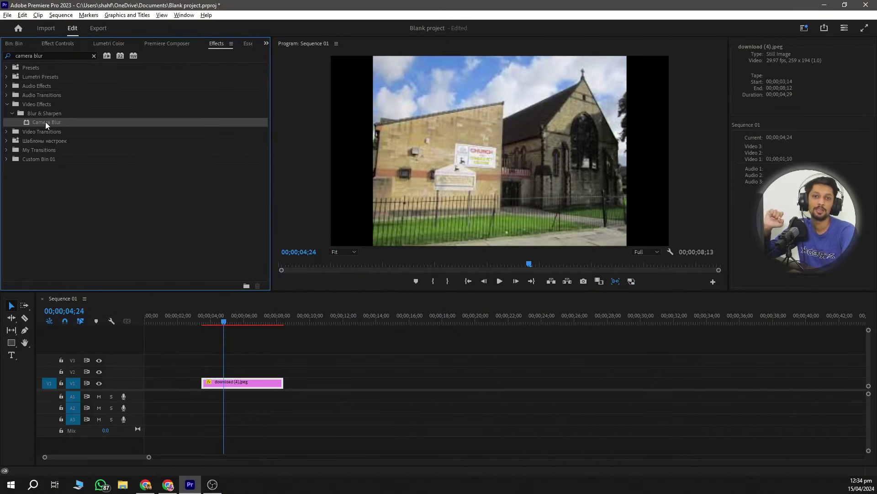
# Apply Camera Blur from the Effects panel to the selected church photo clip
pyautogui.doubleClick(45, 121)
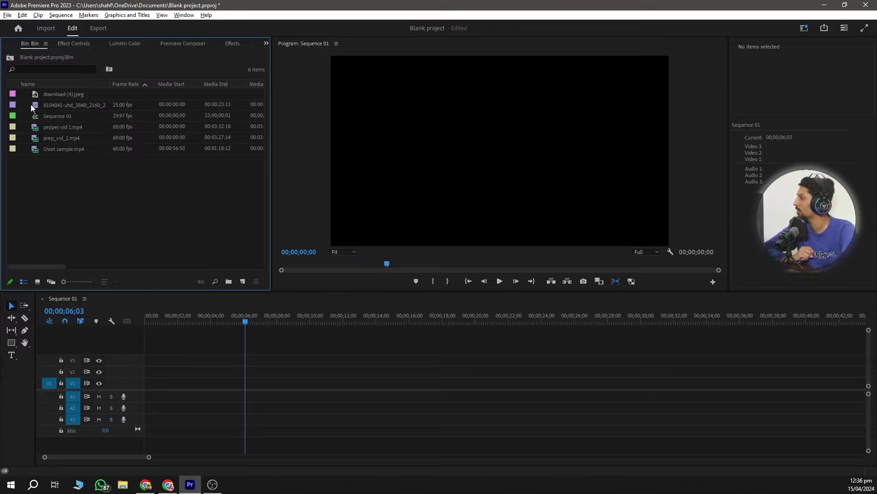
# Add the 8104041 car clip to V1, keeping sequence settings, and preview around 12 seconds
pyautogui.moveTo(31, 106); pyautogui.dragTo(196, 388)
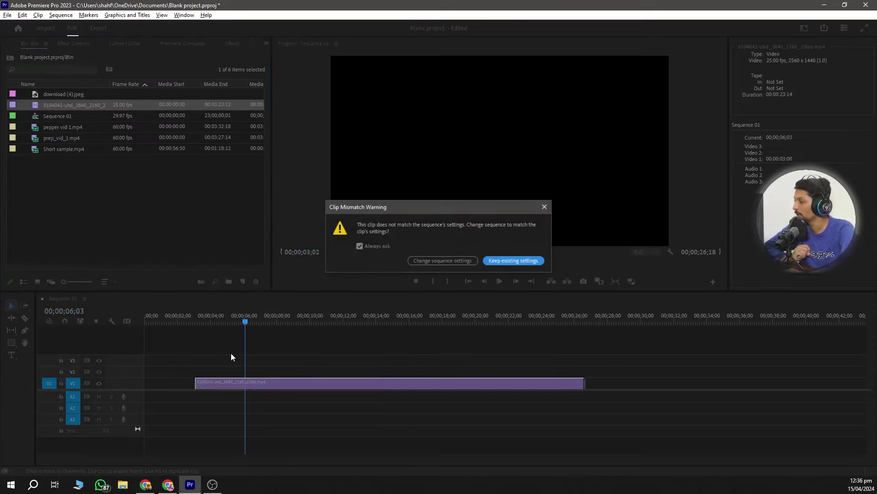
pyautogui.click(514, 261)
pyautogui.click(222, 319)
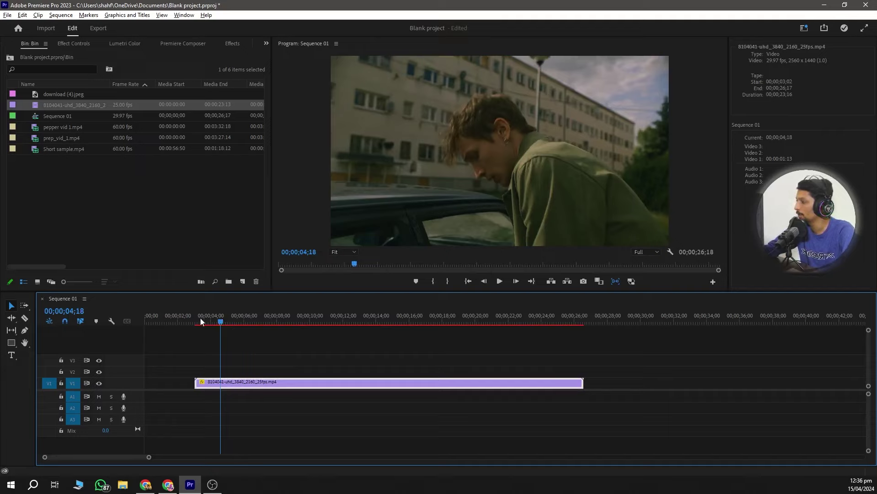
pyautogui.moveTo(201, 320); pyautogui.dragTo(357, 323)
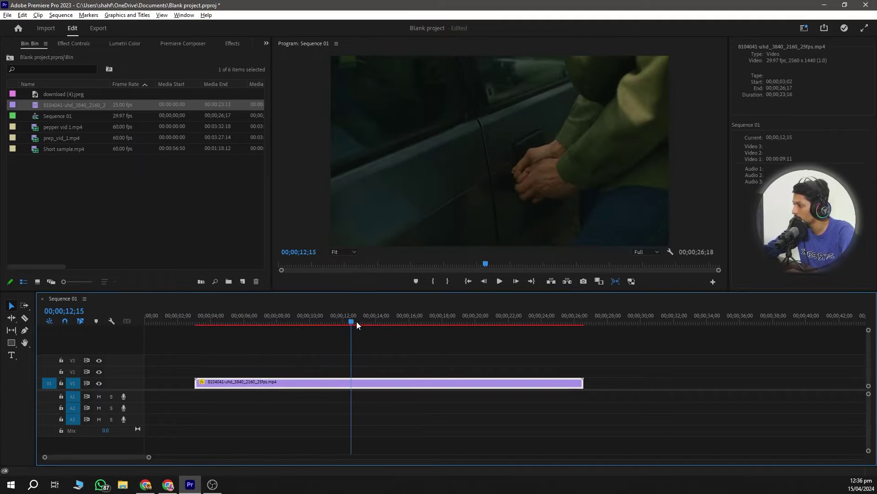
pyautogui.press('space')
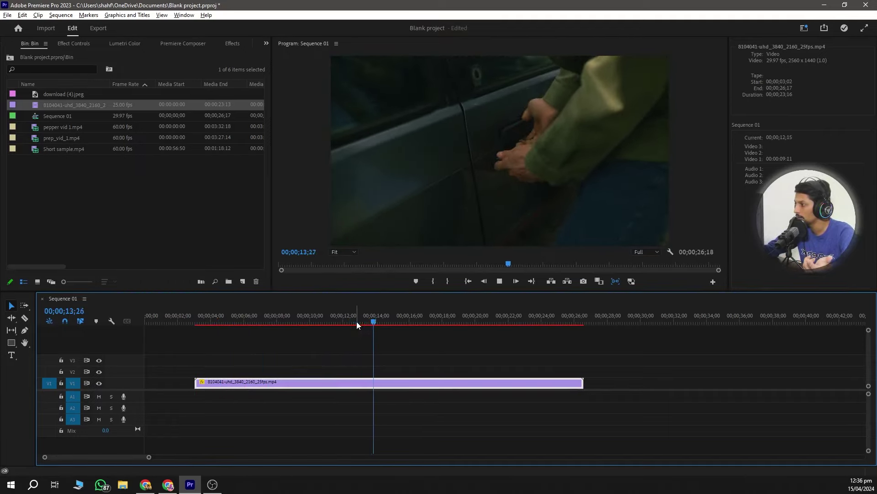
pyautogui.press('space')
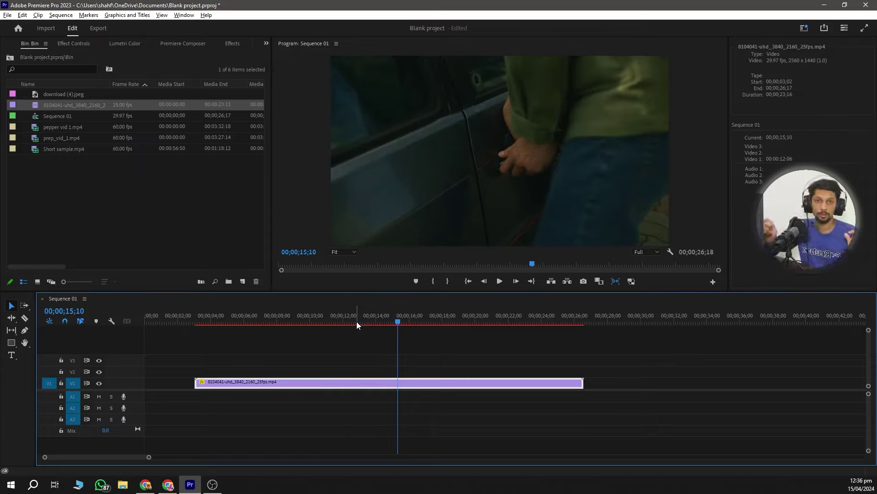
pyautogui.moveTo(356, 321)
pyautogui.mouseDown()
pyautogui.moveTo(364, 322)
pyautogui.moveTo(350, 319)
pyautogui.mouseUp()
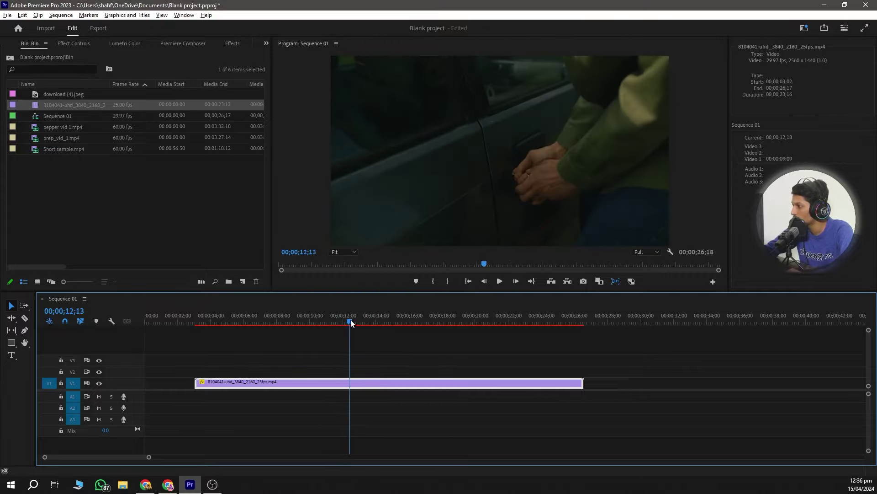
# Razor the clip twice, delete the outer pieces, and move the middle piece to the start
pyautogui.press('c')
pyautogui.click(349, 382)
pyautogui.click(374, 382)
pyautogui.press('v')
pyautogui.click(399, 380)
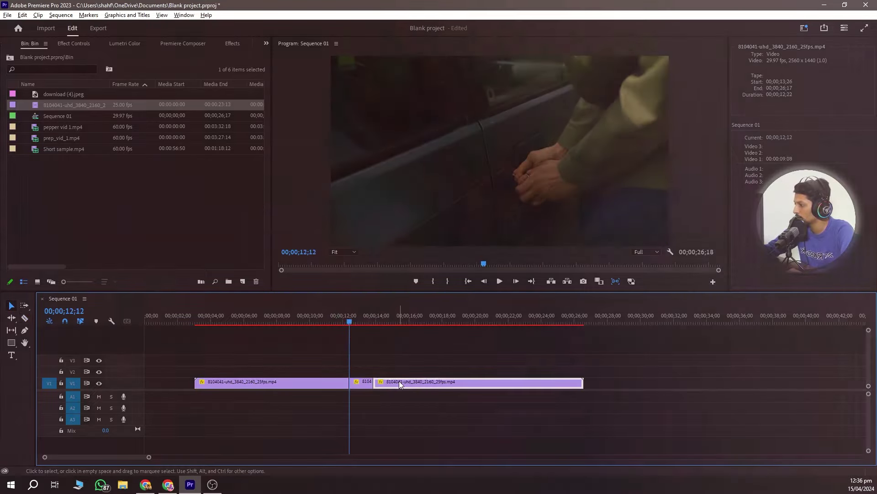
pyautogui.press('Delete')
pyautogui.click(274, 382)
pyautogui.press('Delete')
pyautogui.moveTo(356, 382); pyautogui.dragTo(156, 387)
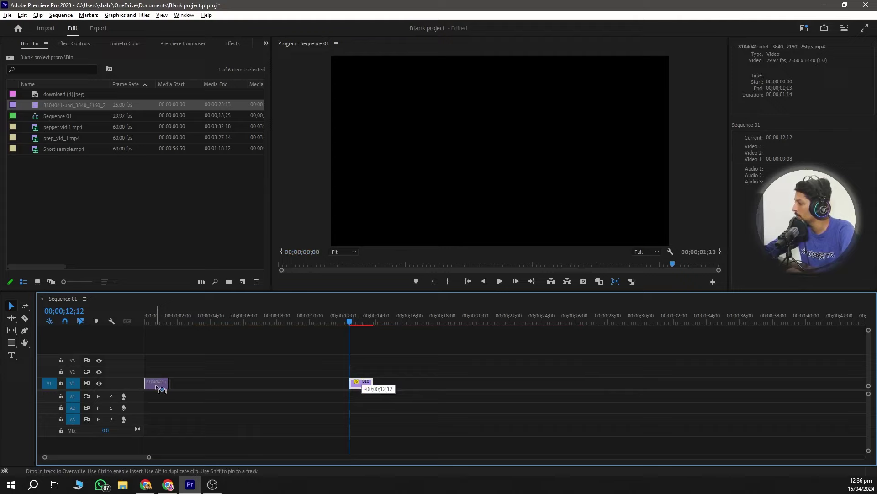
# Play the sequence from the start, then set the car-door clip's speed to 40% via Ctrl+R
pyautogui.press('Home')
pyautogui.press('space')
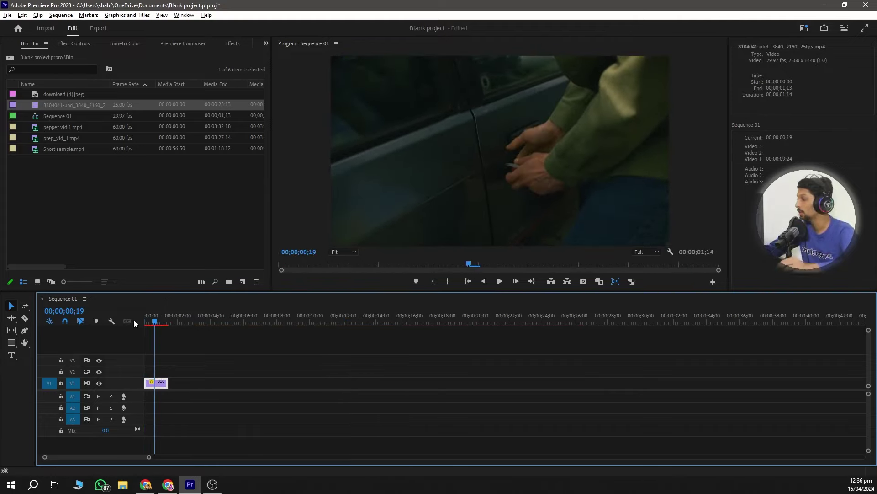
pyautogui.click(152, 382)
pyautogui.click(157, 381)
pyautogui.hotkey('ctrl', 'r')
pyautogui.write('40')
pyautogui.press('Return')
pyautogui.press('space')
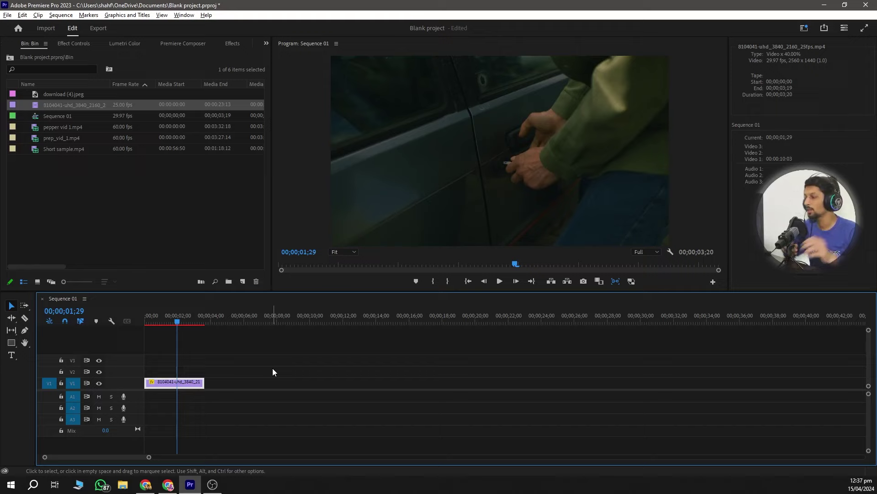
# Switch the slowed car-door clip's Time Interpolation from Frame Sampling to Optical Flow
pyautogui.rightClick(188, 381)
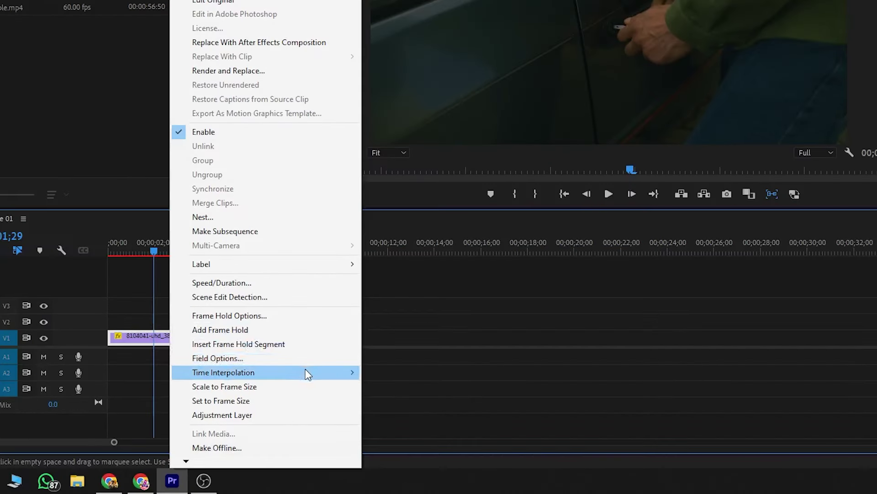
pyautogui.moveTo(285, 407)
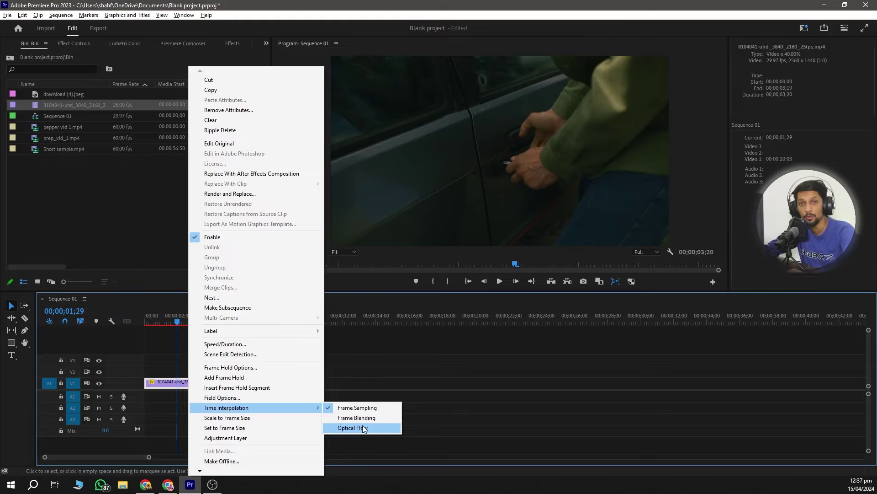
pyautogui.click(418, 402)
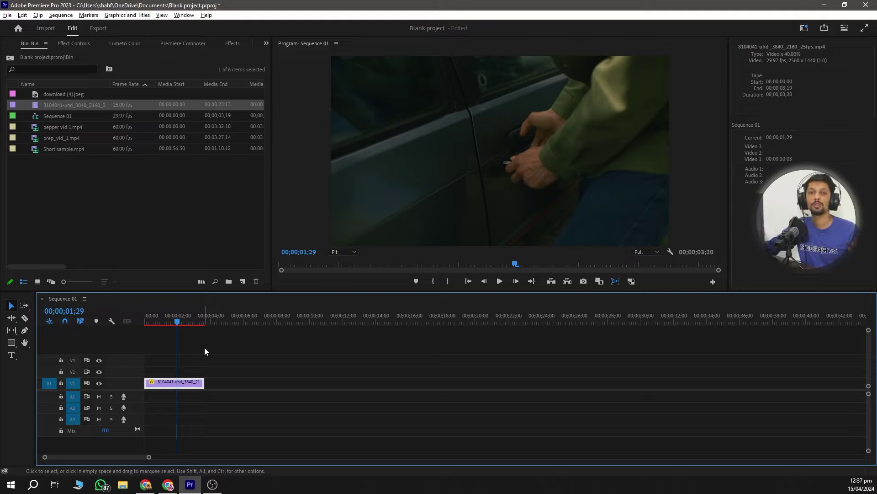
# Render effects across Sequence 01 so the 40% optical-flow clip plays smoothly
pyautogui.click(204, 322)
pyautogui.click(60, 14)
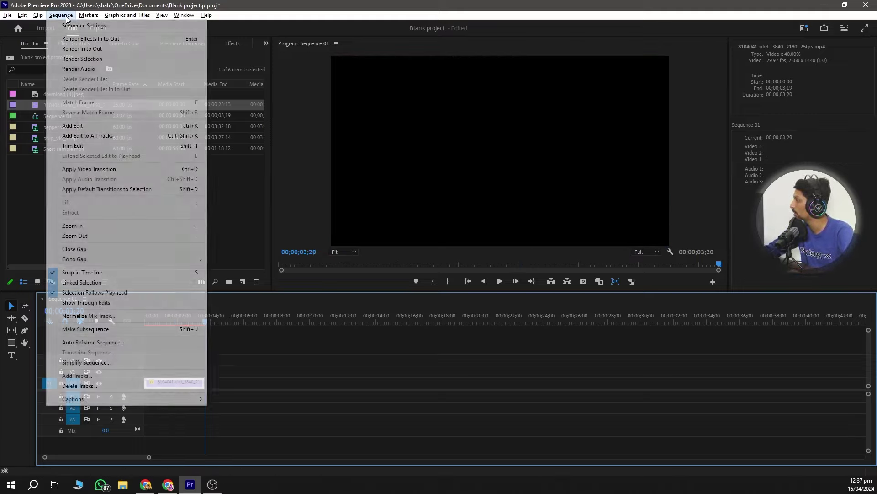
pyautogui.click(59, 33)
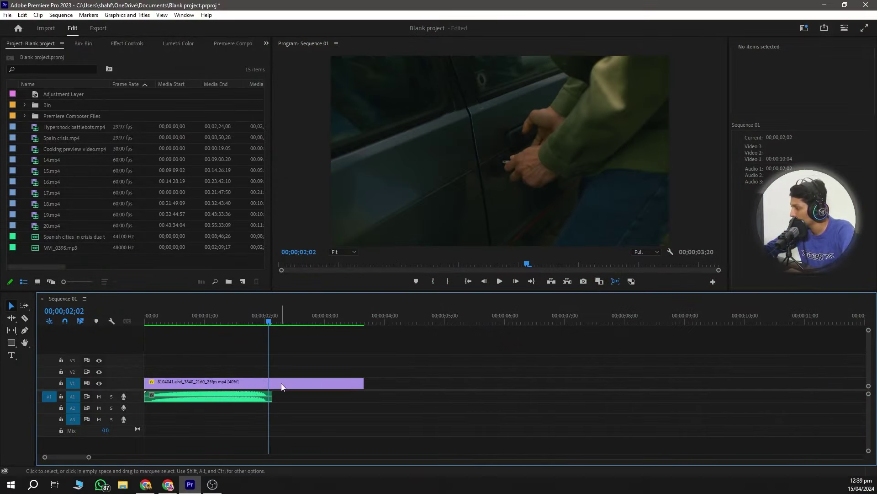
pyautogui.click(281, 383)
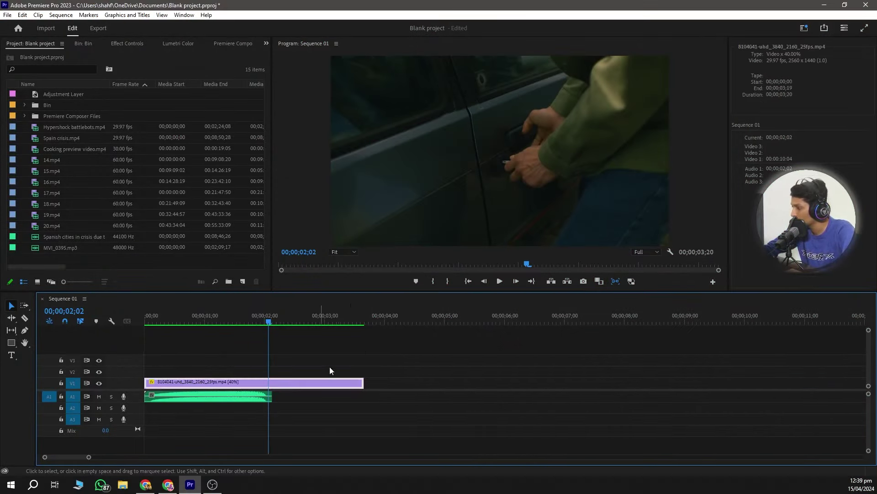
pyautogui.click(218, 396)
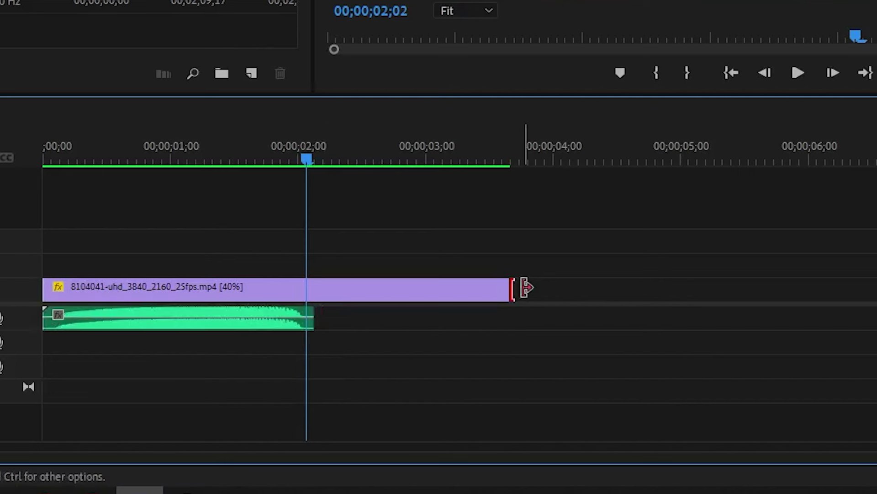
pyautogui.moveTo(363, 382); pyautogui.dragTo(282, 382)
pyautogui.moveTo(333, 289); pyautogui.dragTo(324, 289)
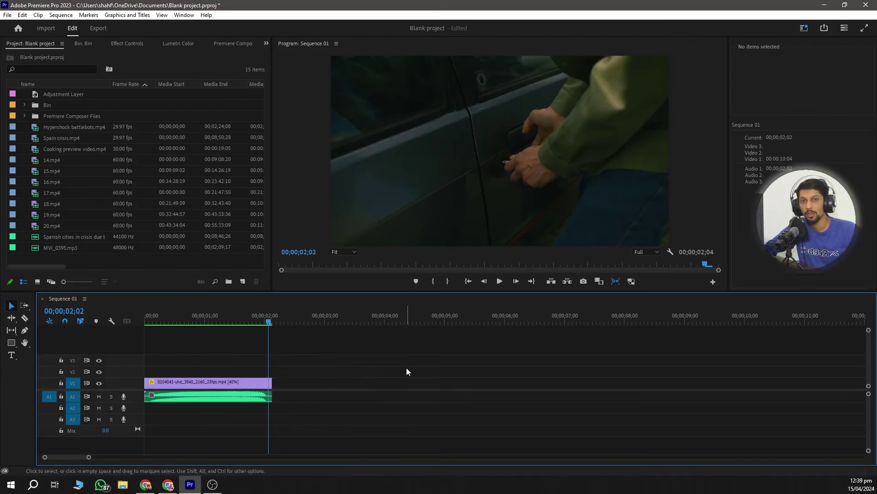
pyautogui.hotkey('ctrl', 'z')
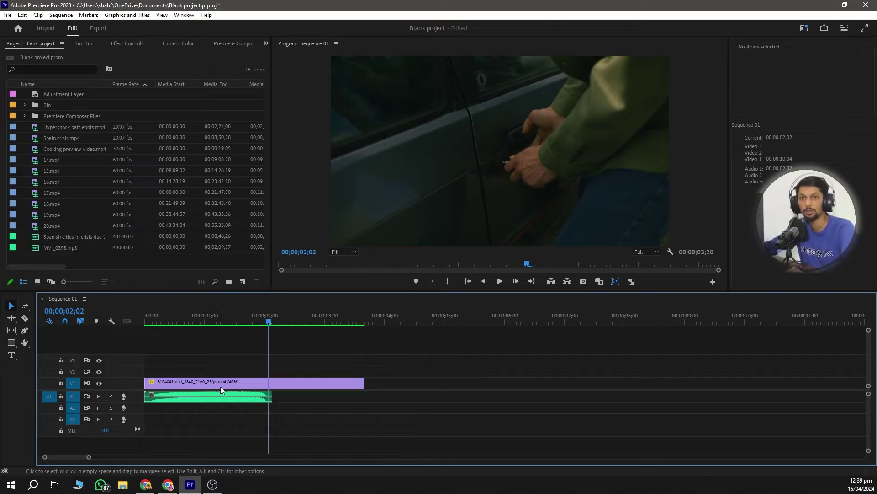
pyautogui.moveTo(220, 385)
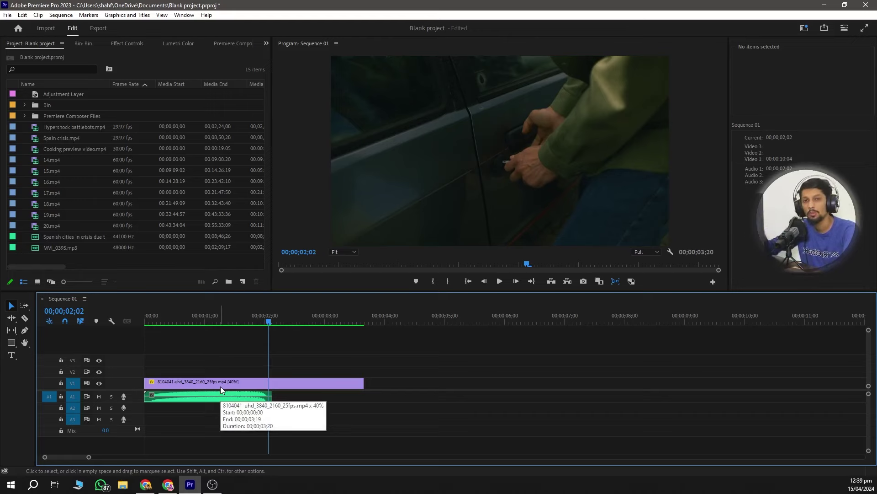
# Change the car-door clip's speed to 90%, then 70%, and zoom the timeline in
pyautogui.rightClick(220, 386)
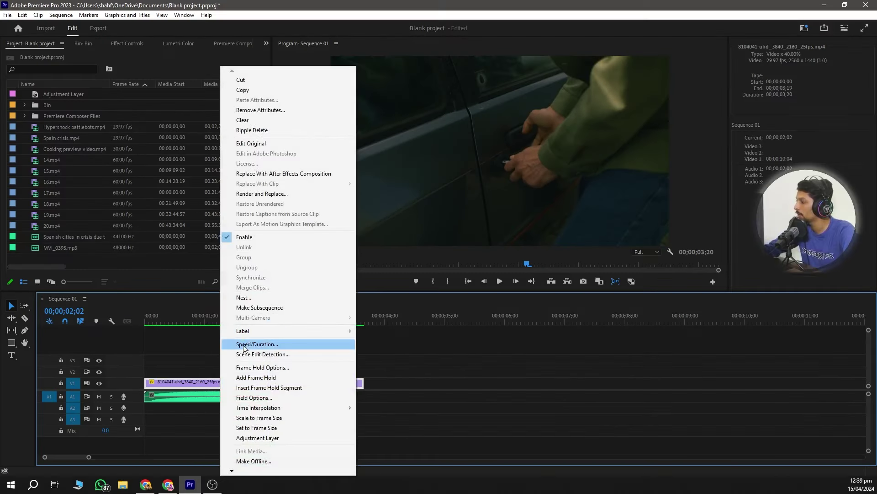
pyautogui.click(336, 384)
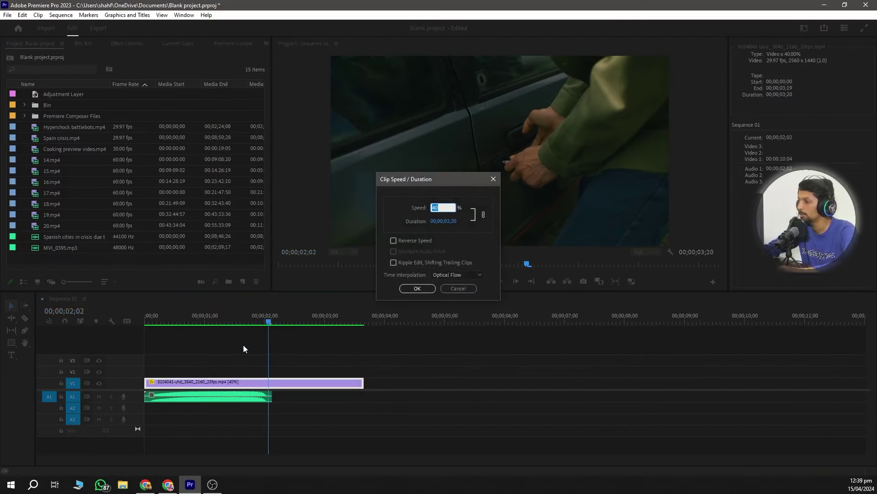
pyautogui.write('90')
pyautogui.press('Return')
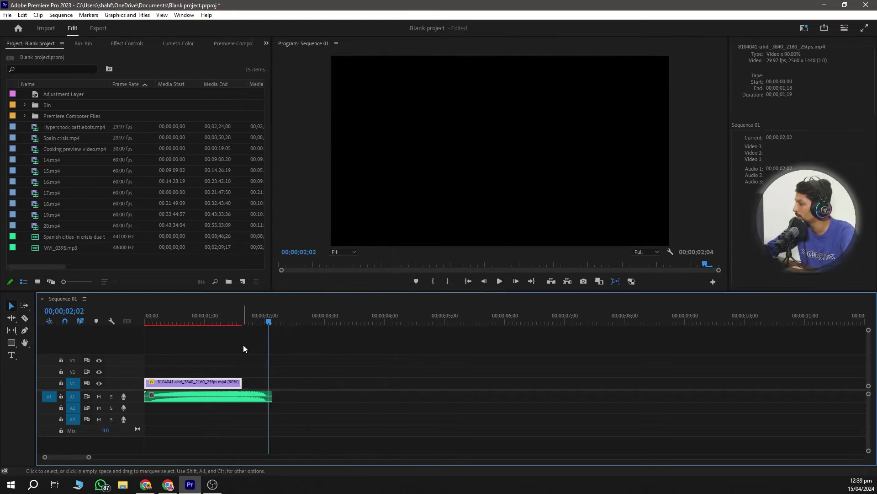
pyautogui.rightClick(211, 382)
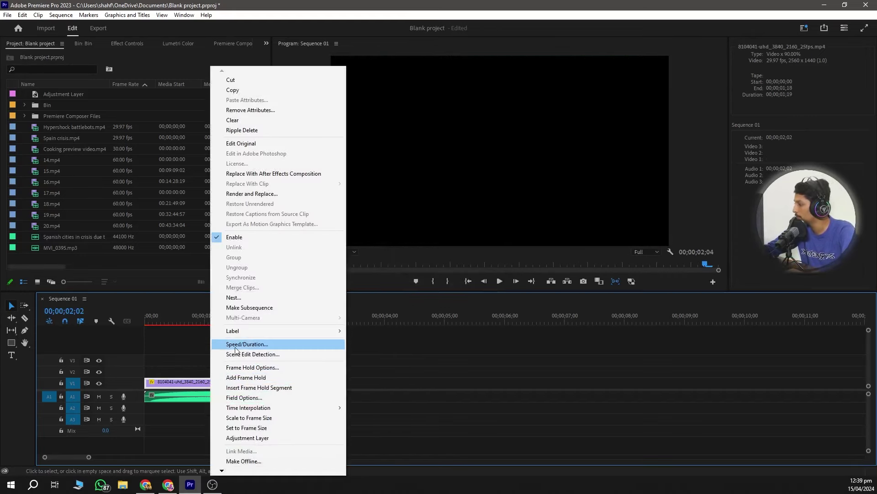
pyautogui.click(235, 348)
pyautogui.write('70')
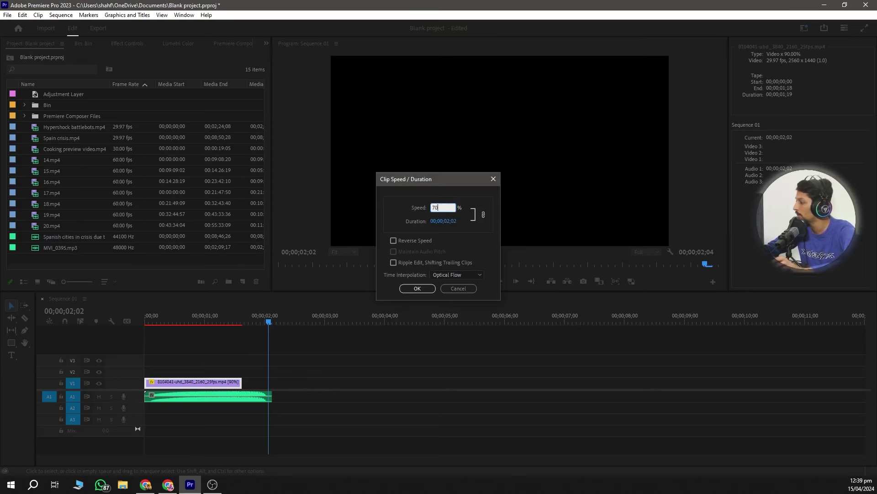
pyautogui.press('Return')
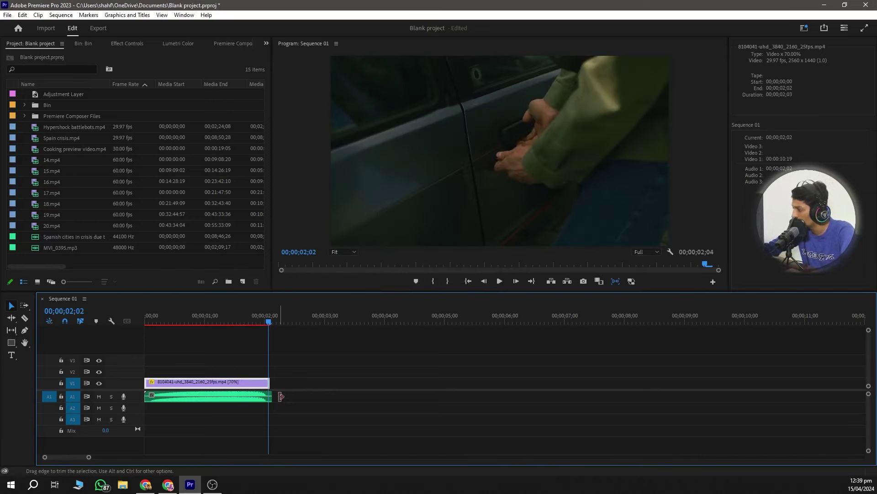
pyautogui.press('=')
pyautogui.press('=')
pyautogui.press('=')
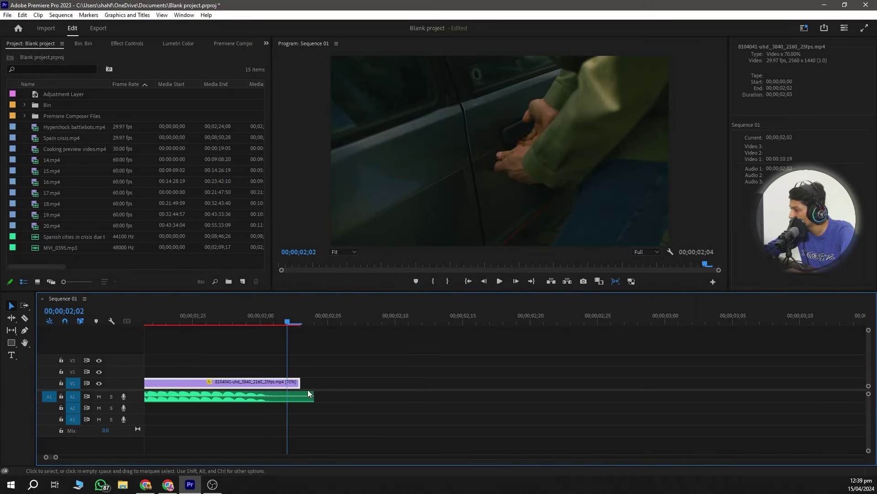
pyautogui.click(267, 399)
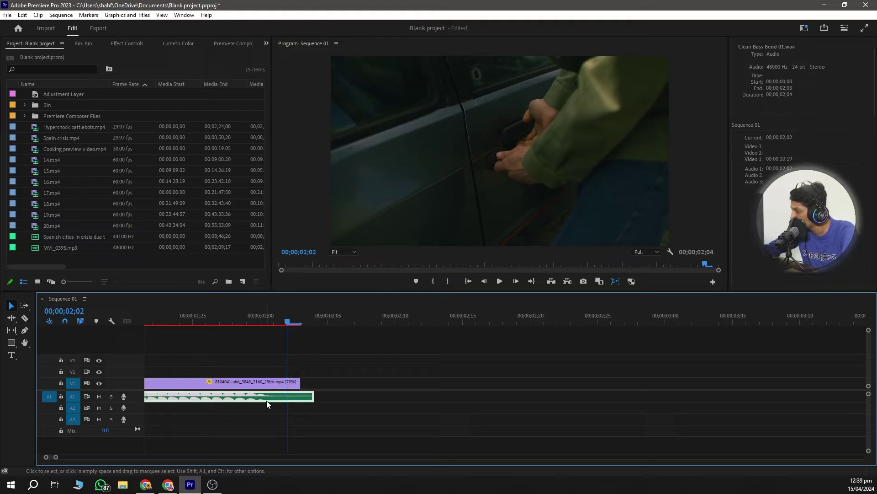
# Place a marker at 00;00;02;00 on the timeline
pyautogui.click(261, 319)
pyautogui.click(275, 339)
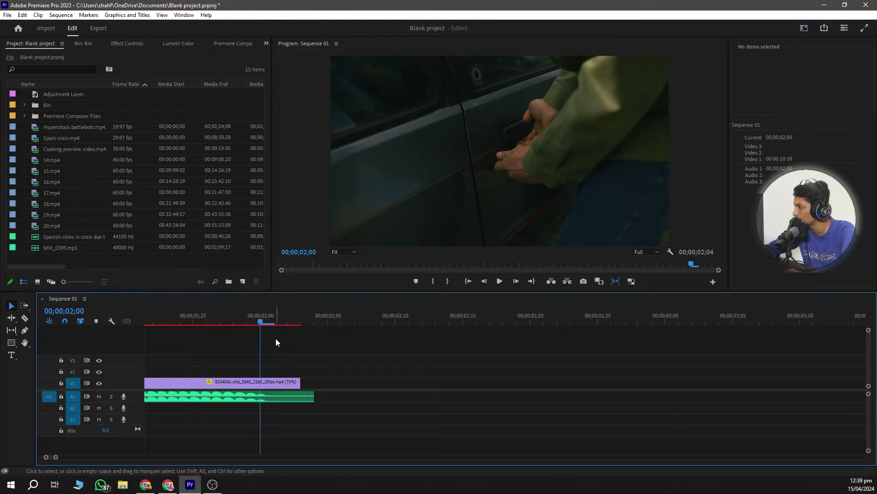
pyautogui.press('m')
pyautogui.press('Right')
pyautogui.press('Right')
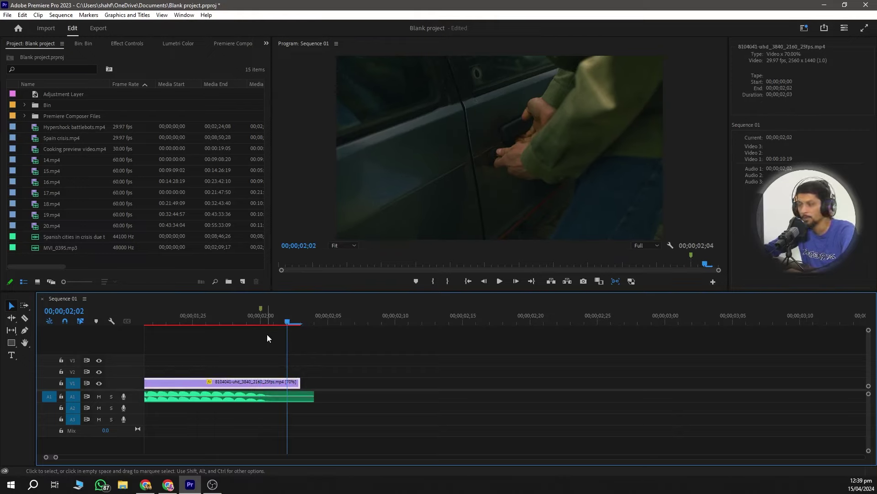
pyautogui.press('-')
pyautogui.press('-')
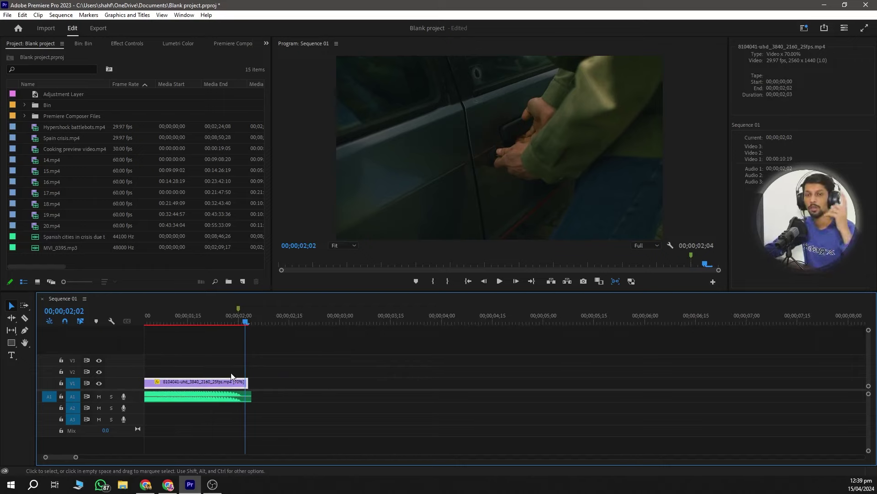
pyautogui.press('=')
# Rate-stretch the video clip to 73.5% so it ends at the two-second marker
pyautogui.click(391, 385)
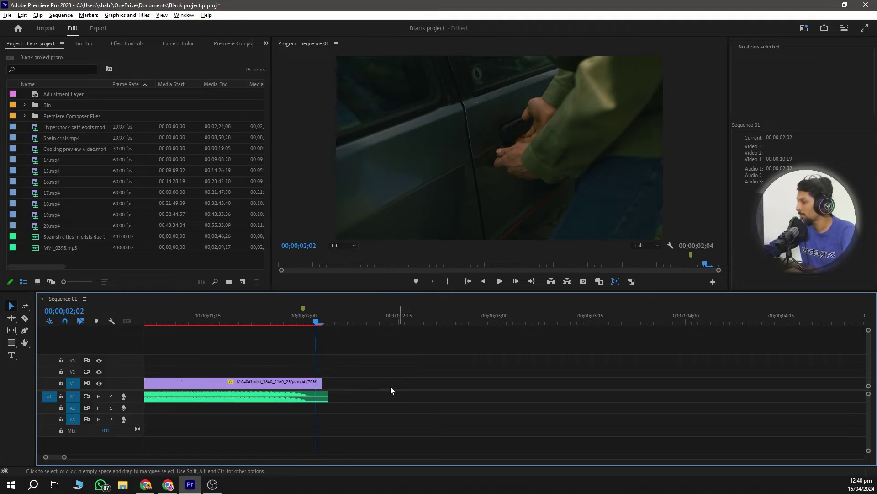
pyautogui.hscroll(-5, 361, 380)
pyautogui.press('r')
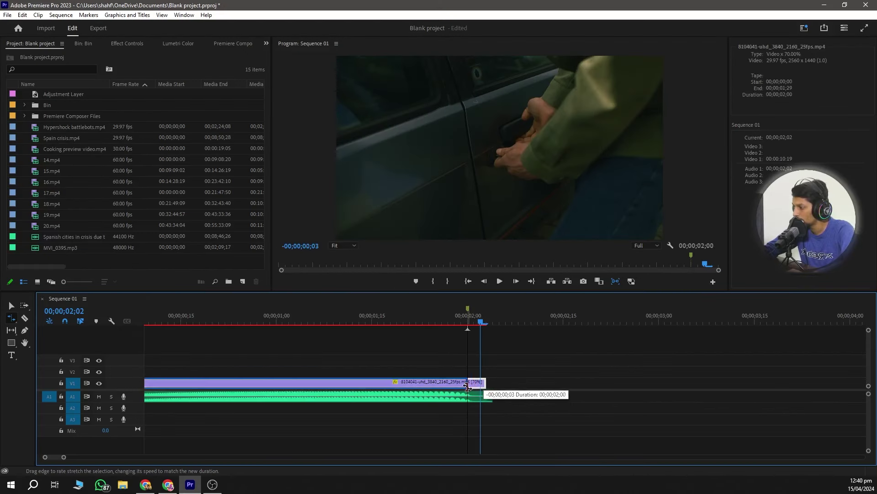
pyautogui.moveTo(414, 337); pyautogui.dragTo(393, 320)
pyautogui.press('v')
pyautogui.click(455, 365)
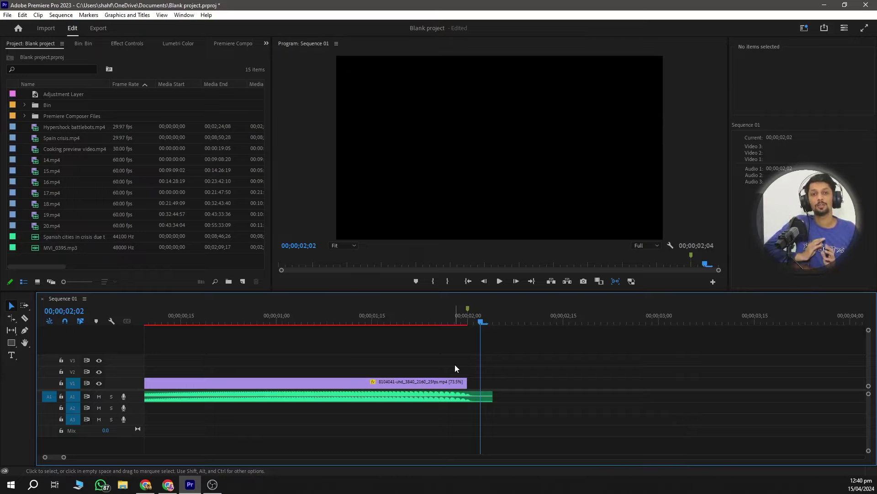
# Play the retimed clip back from the start of the sequence
pyautogui.press('-')
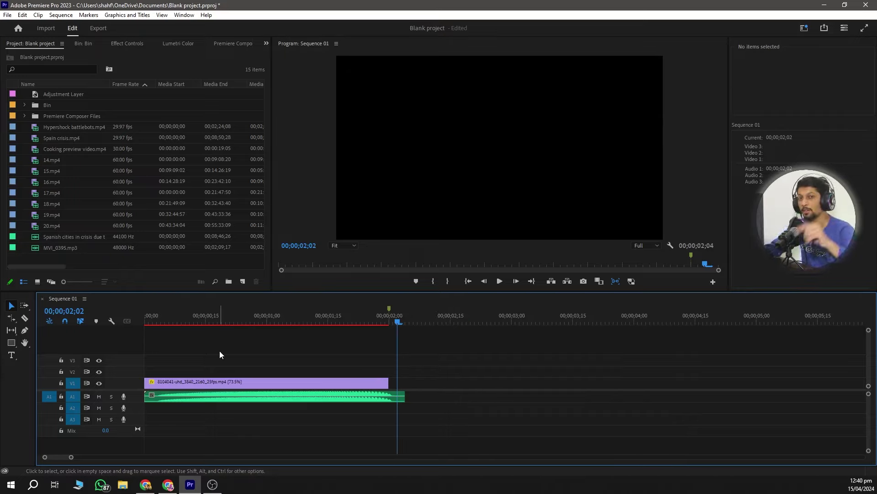
pyautogui.click(145, 314)
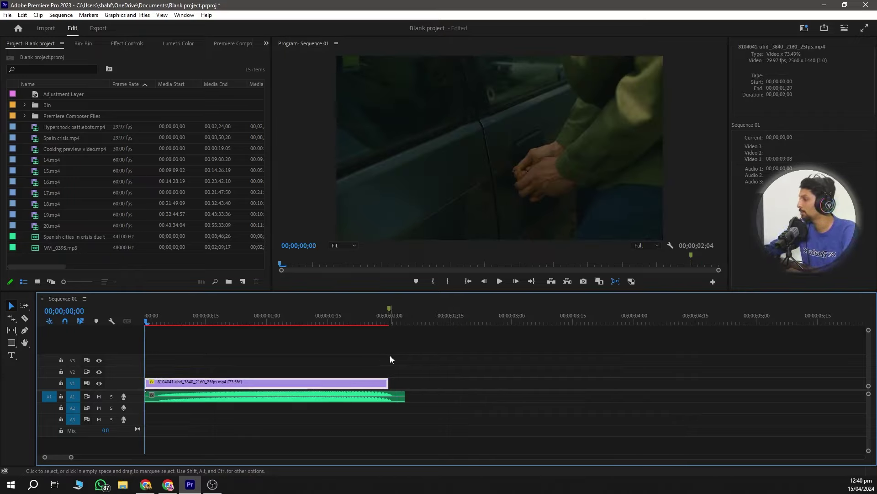
pyautogui.press('space')
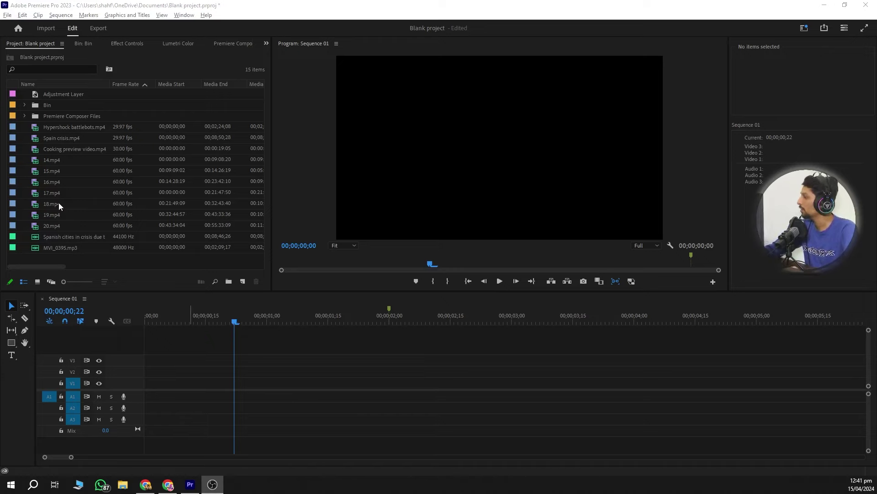
# Add Spain crisis.mp4 to Sequence 01 and bring up its H.264 export settings
pyautogui.moveTo(39, 138)
pyautogui.mouseDown()
pyautogui.moveTo(122, 375)
pyautogui.moveTo(254, 376)
pyautogui.mouseUp()
pyautogui.press('-')
pyautogui.press('-')
pyautogui.press('-')
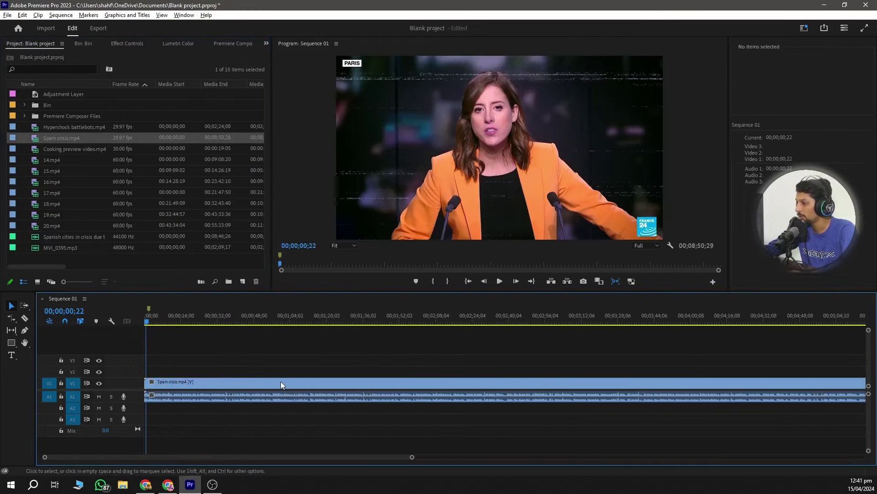
pyautogui.click(451, 323)
pyautogui.moveTo(453, 323); pyautogui.dragTo(468, 324)
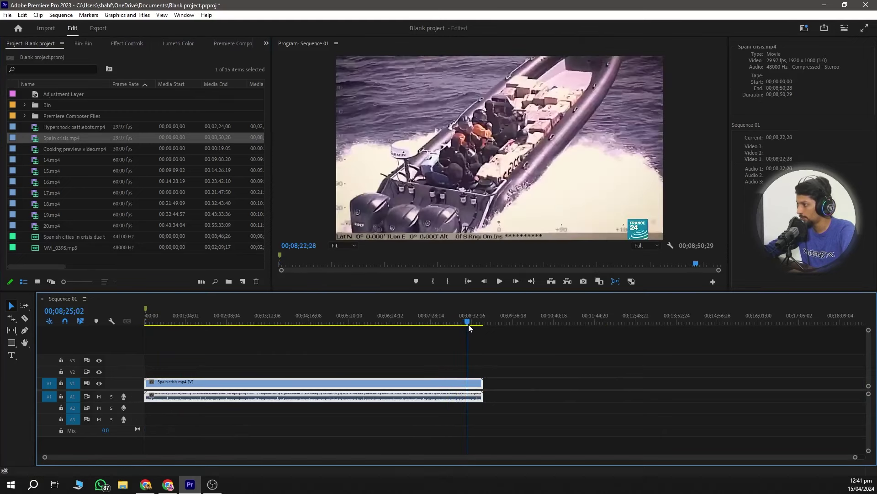
pyautogui.click(386, 361)
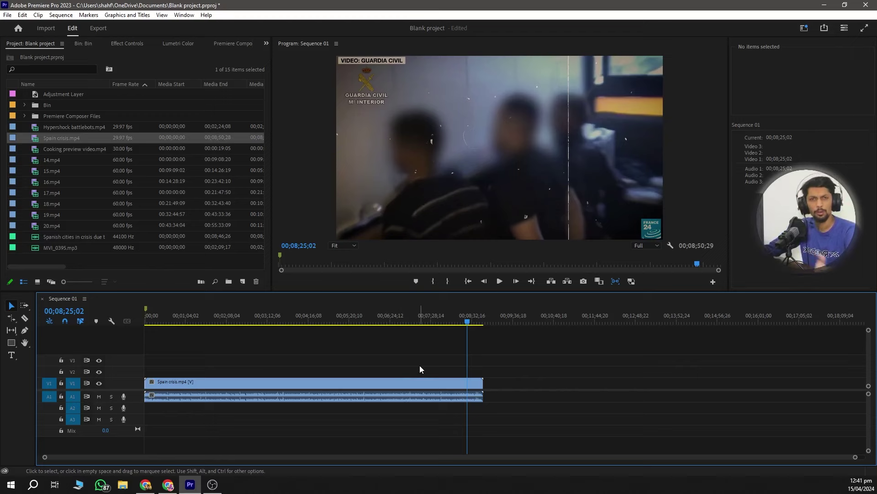
pyautogui.hotkey('ctrl', 'm')
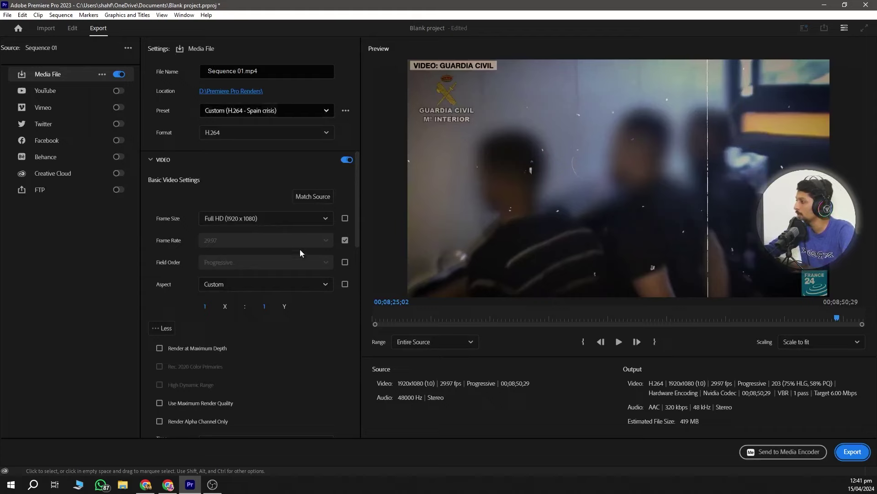
# Change the export's Target Bitrate from 6 to 20 Mbps
pyautogui.moveTo(355, 229); pyautogui.dragTo(224, 257)
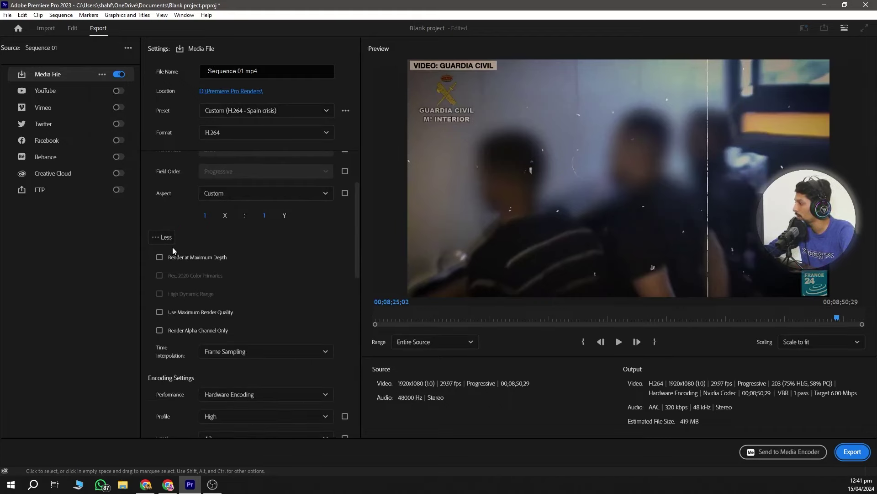
pyautogui.moveTo(356, 259); pyautogui.dragTo(364, 398)
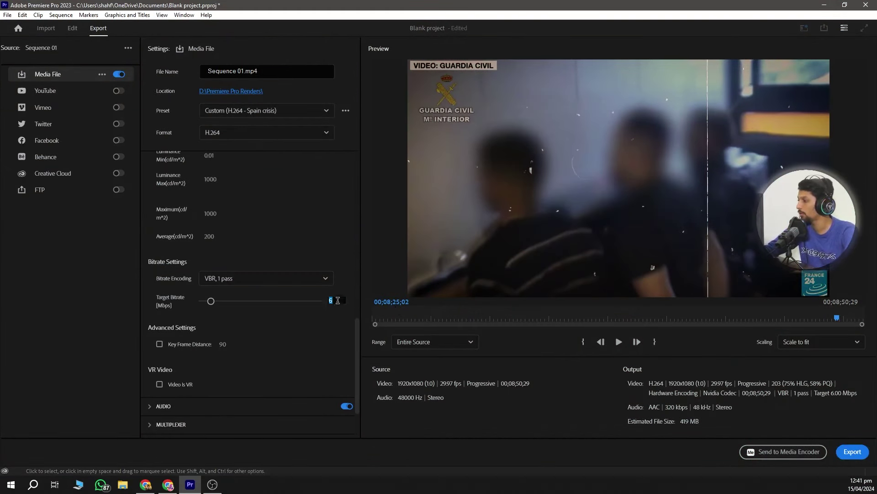
pyautogui.click(339, 301)
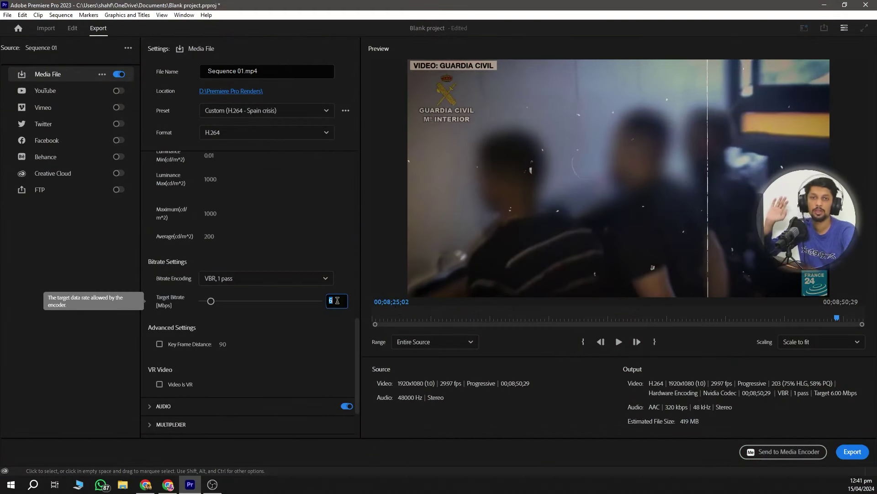
pyautogui.write('20')
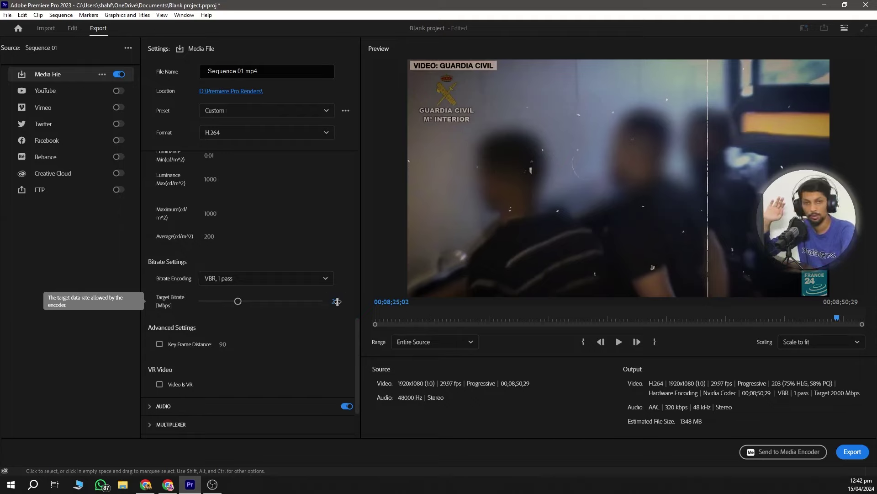
pyautogui.press('Return')
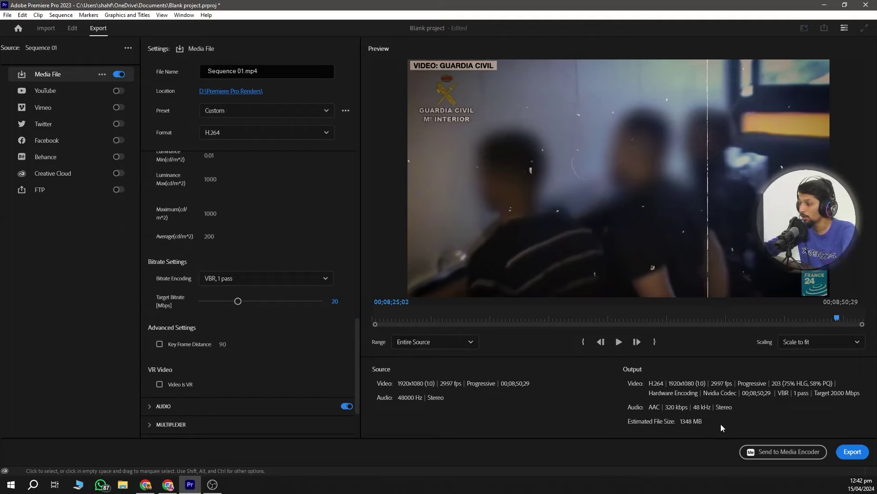